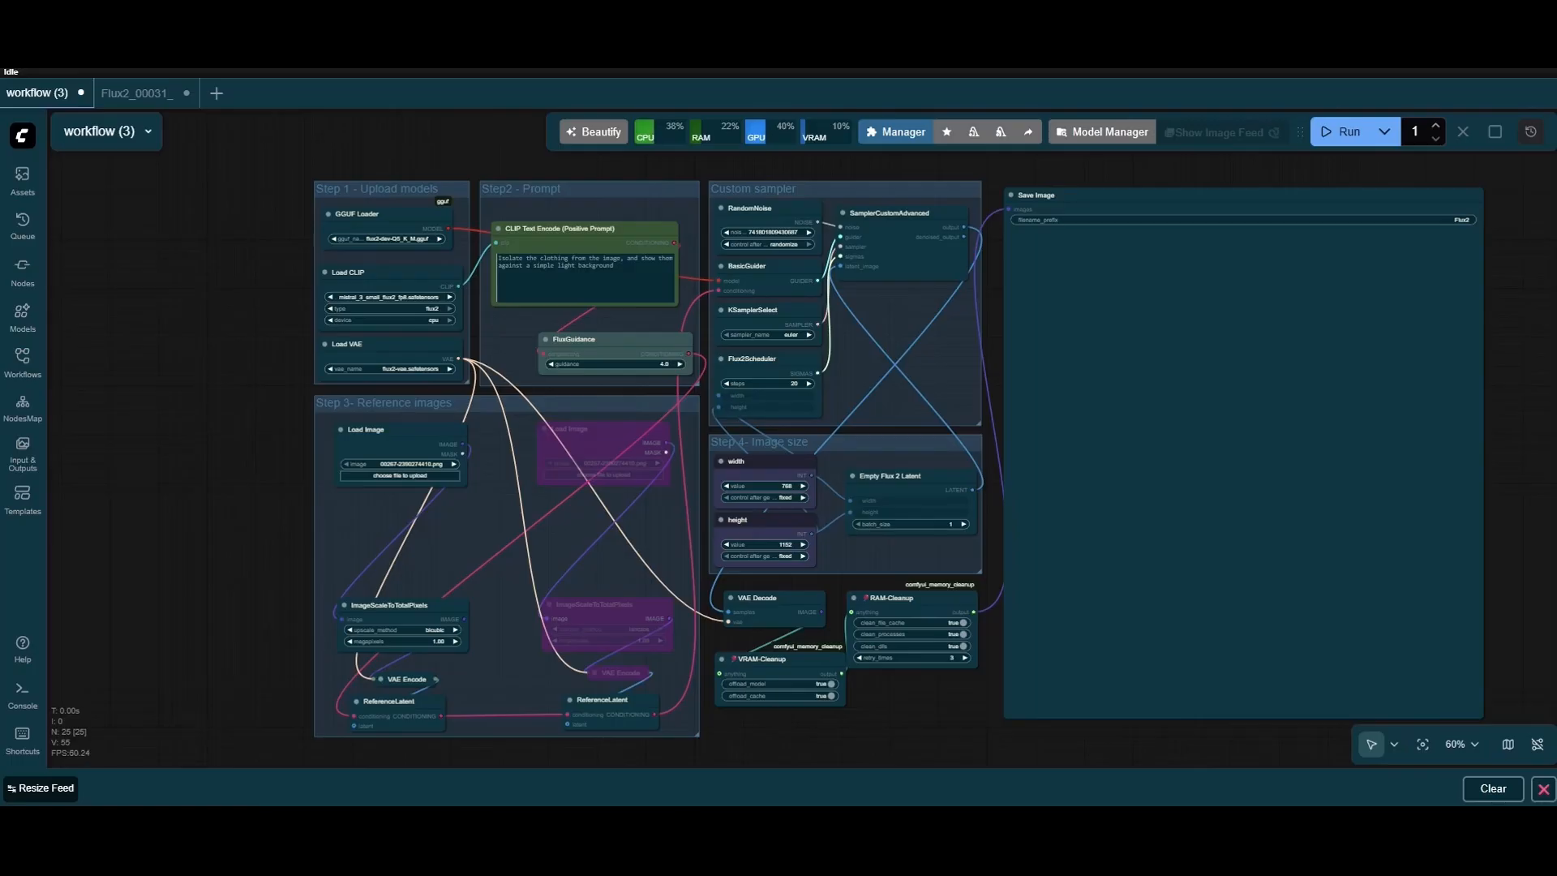
- Examine the clothing-isolation workflow, including its model loaders, prompt, reference image and image size settings
scroll(211, 579, up, 2)
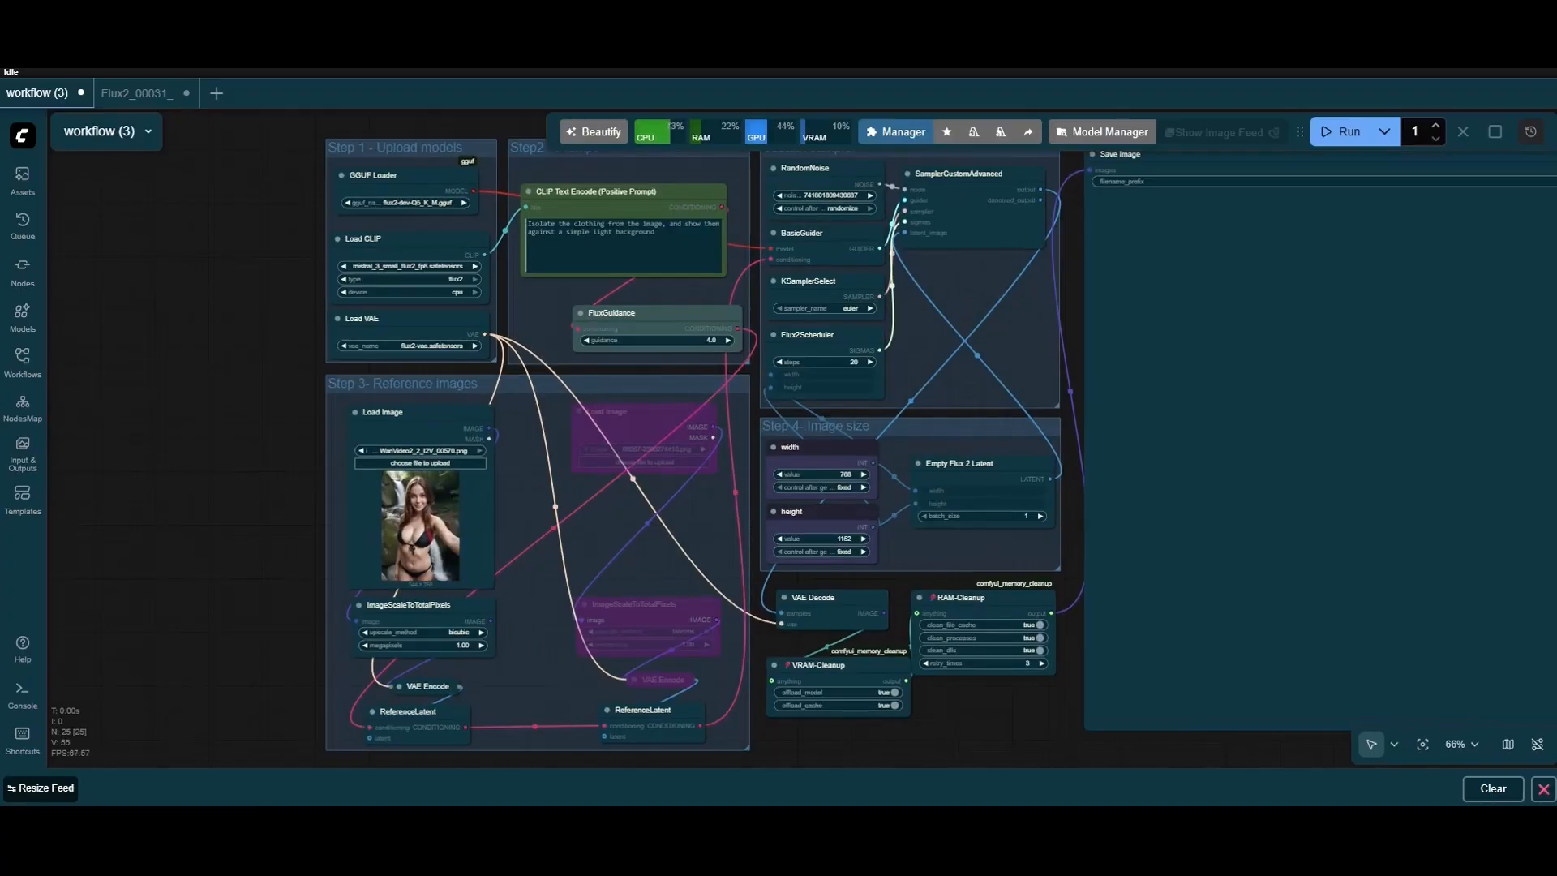
scroll(262, 543, up, 3)
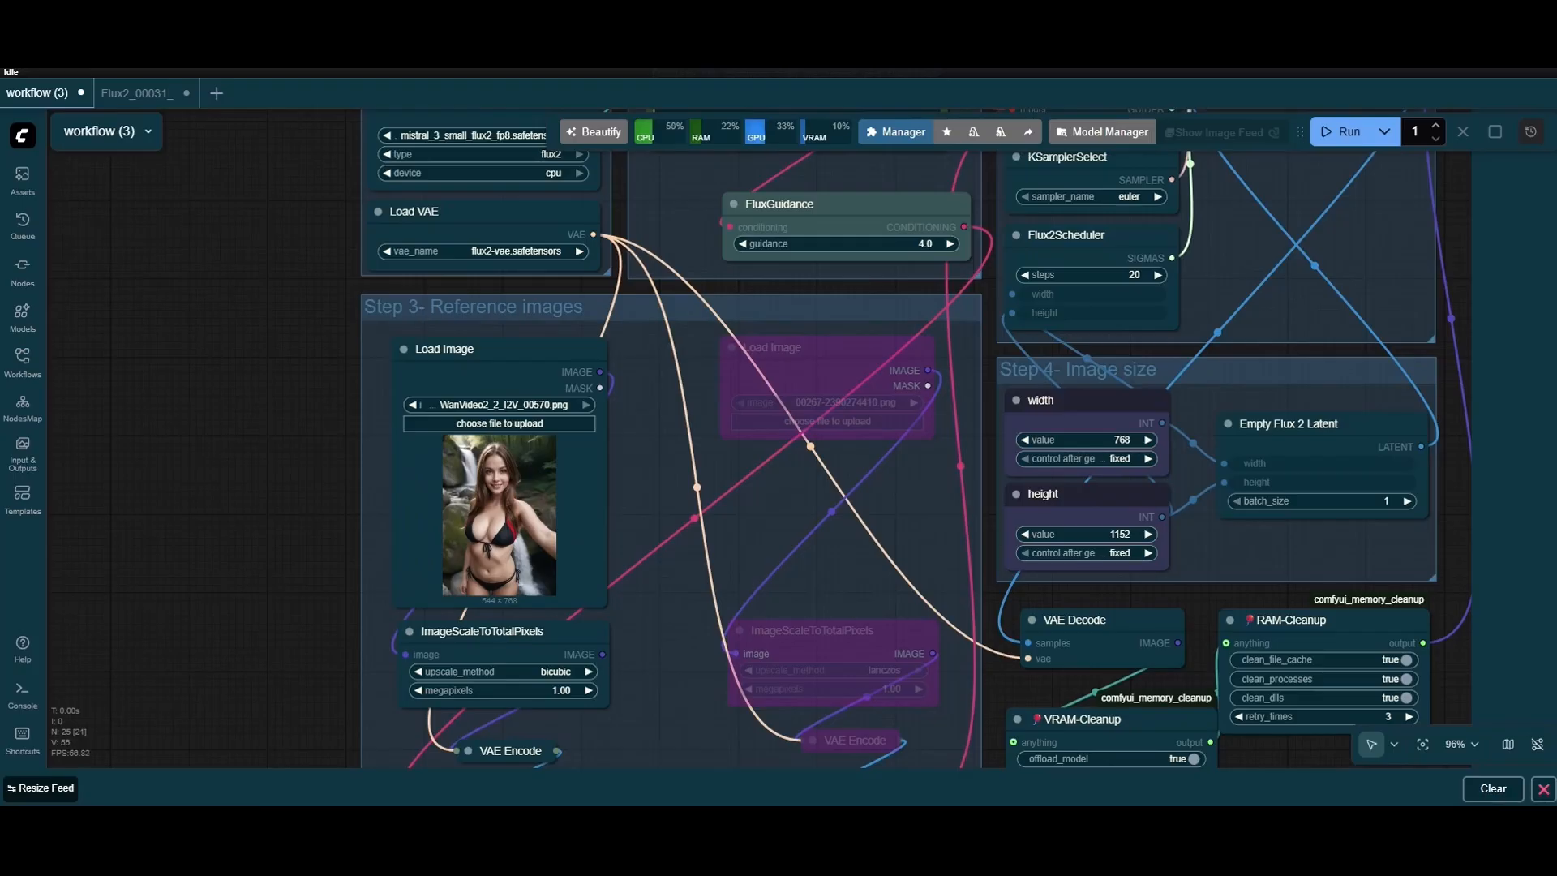
scroll(907, 439, down, 2)
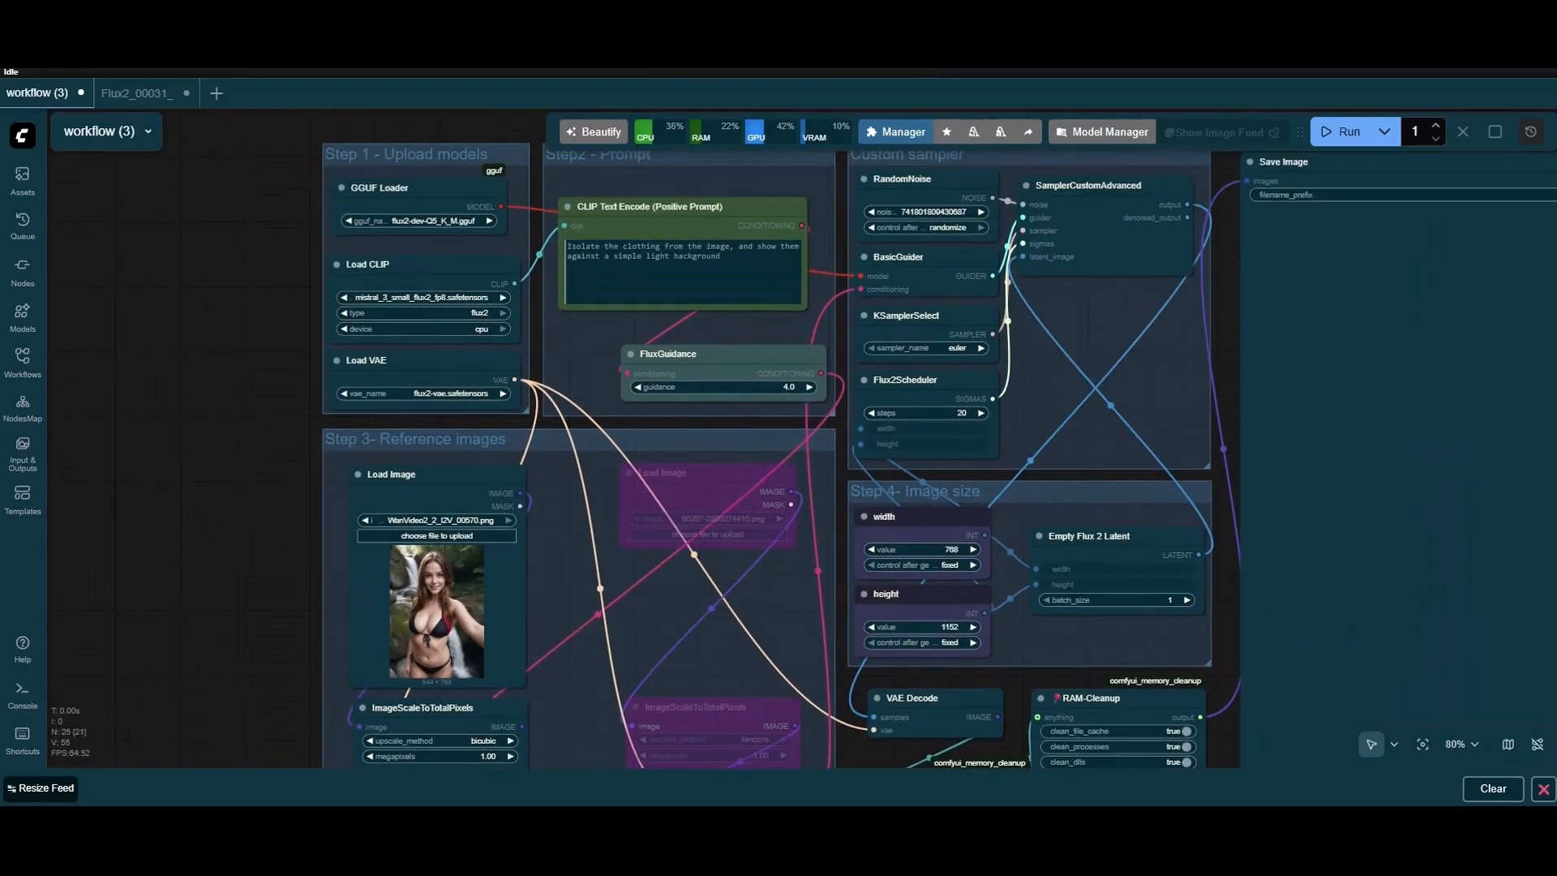
drag(1078, 421, 1055, 446)
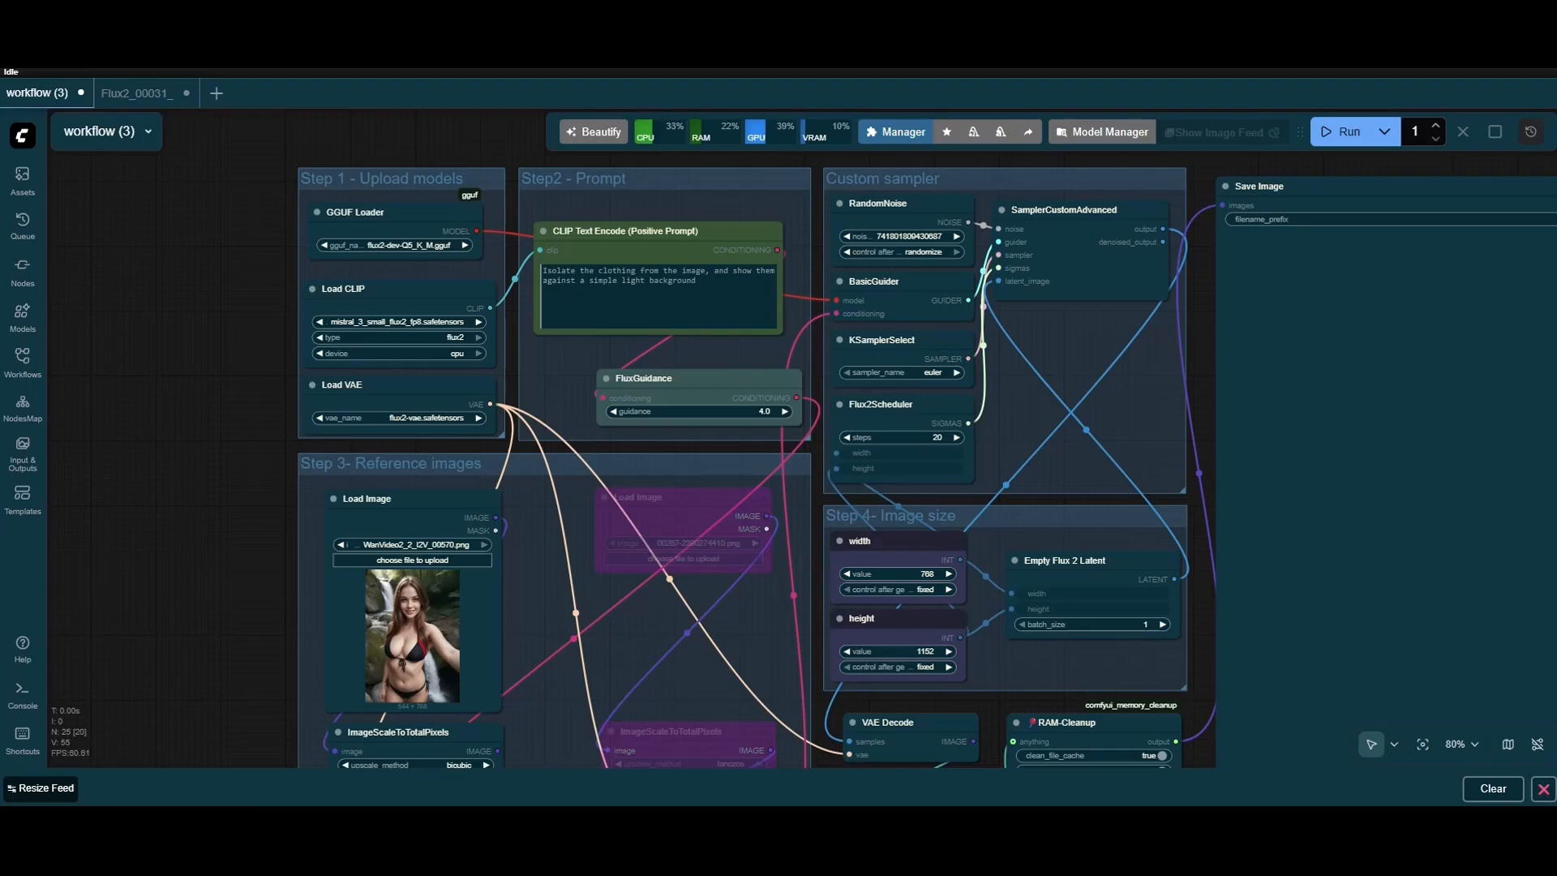
scroll(765, 437, down, 2)
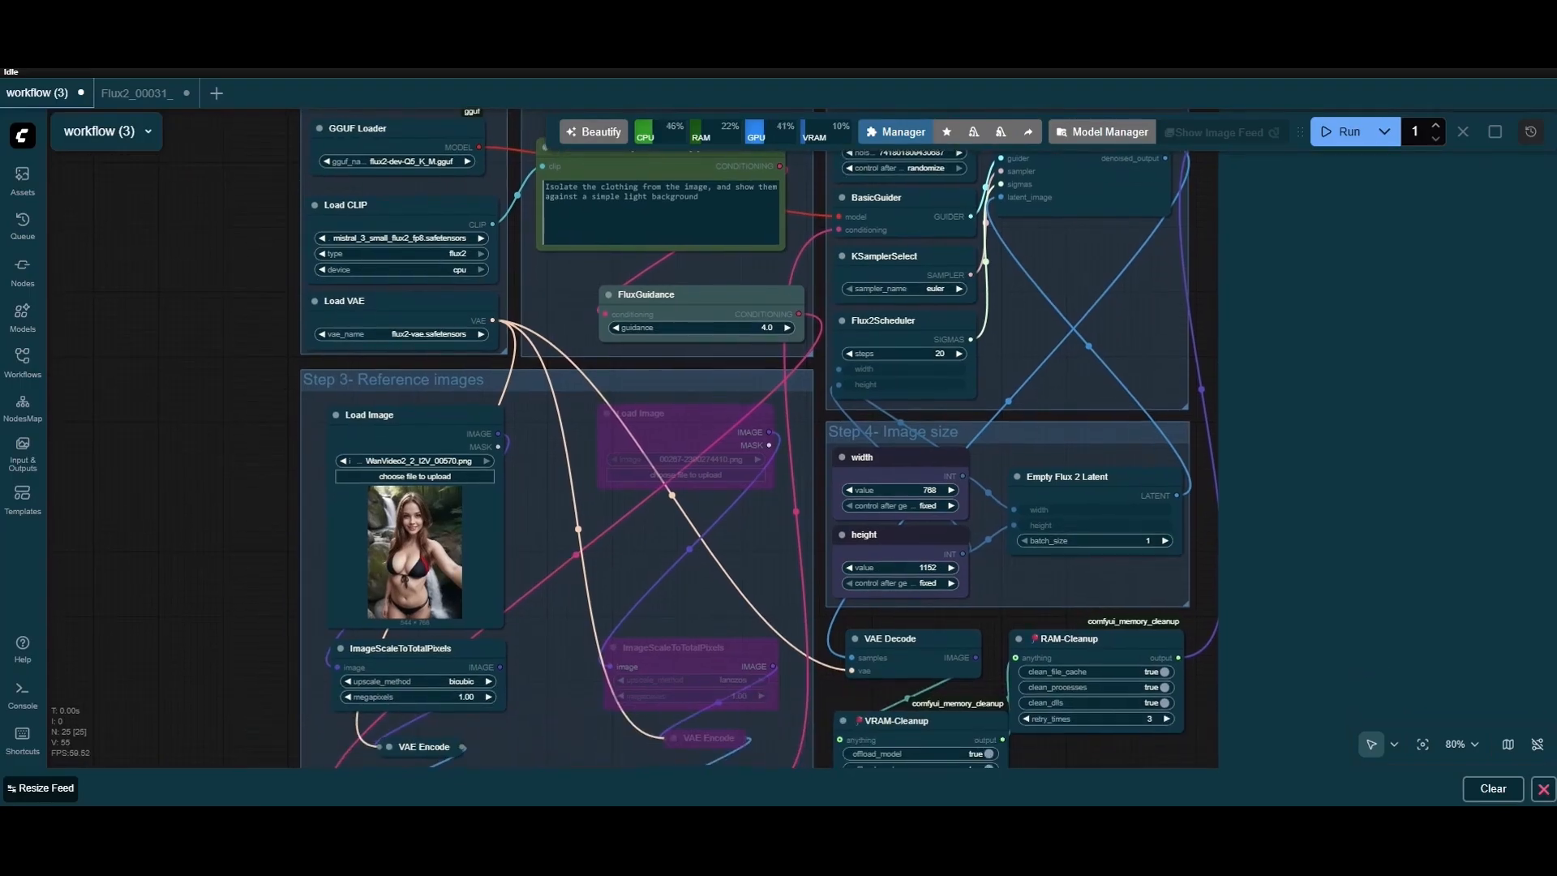
scroll(215, 499, down, 1)
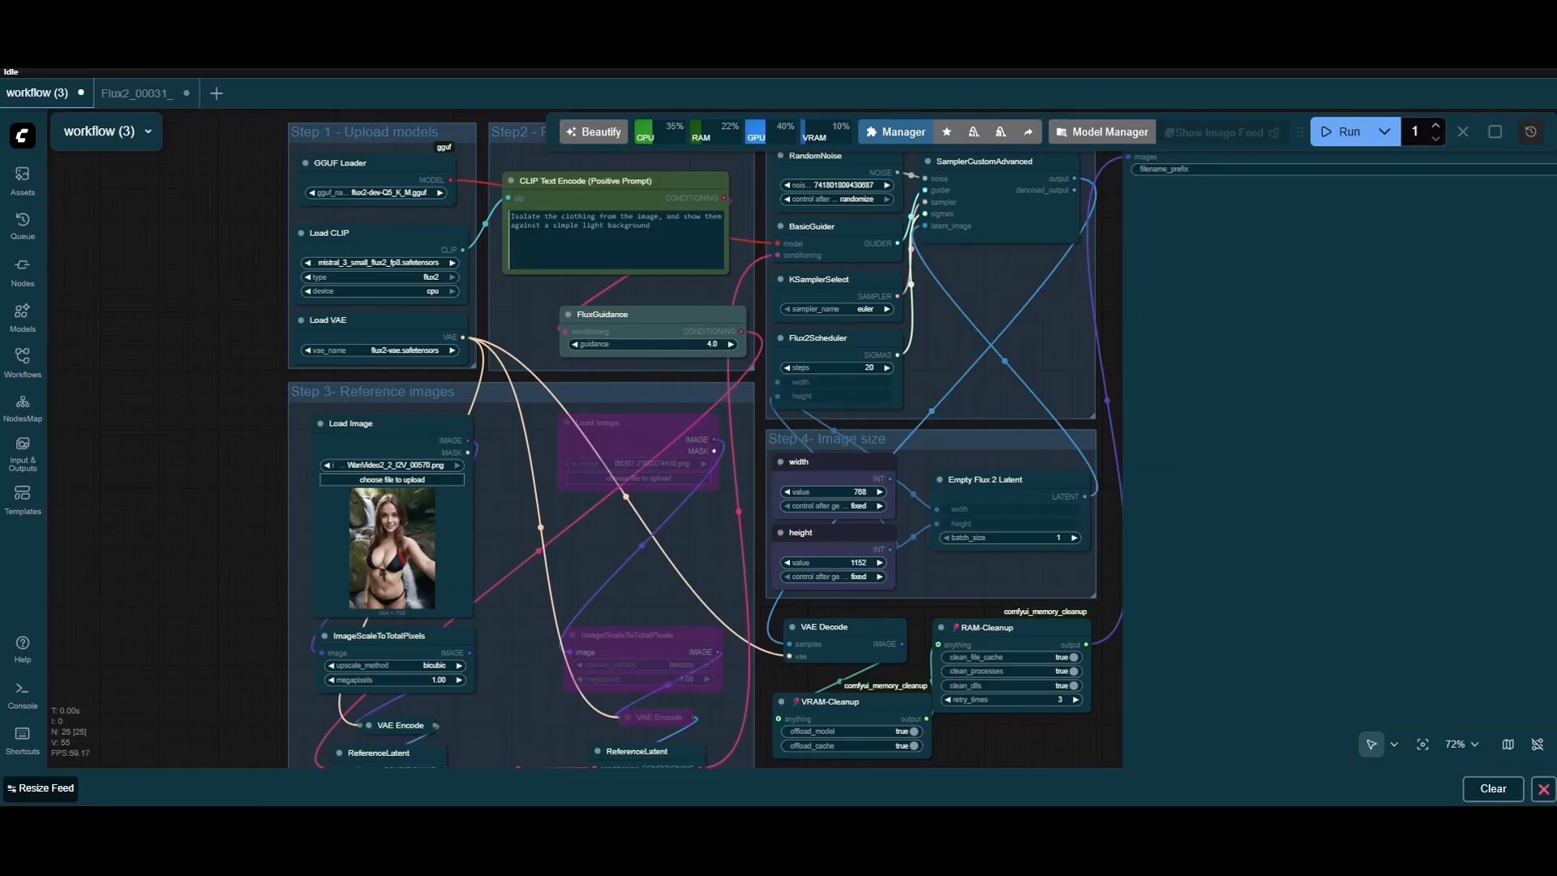
scroll(765, 438, up, 1)
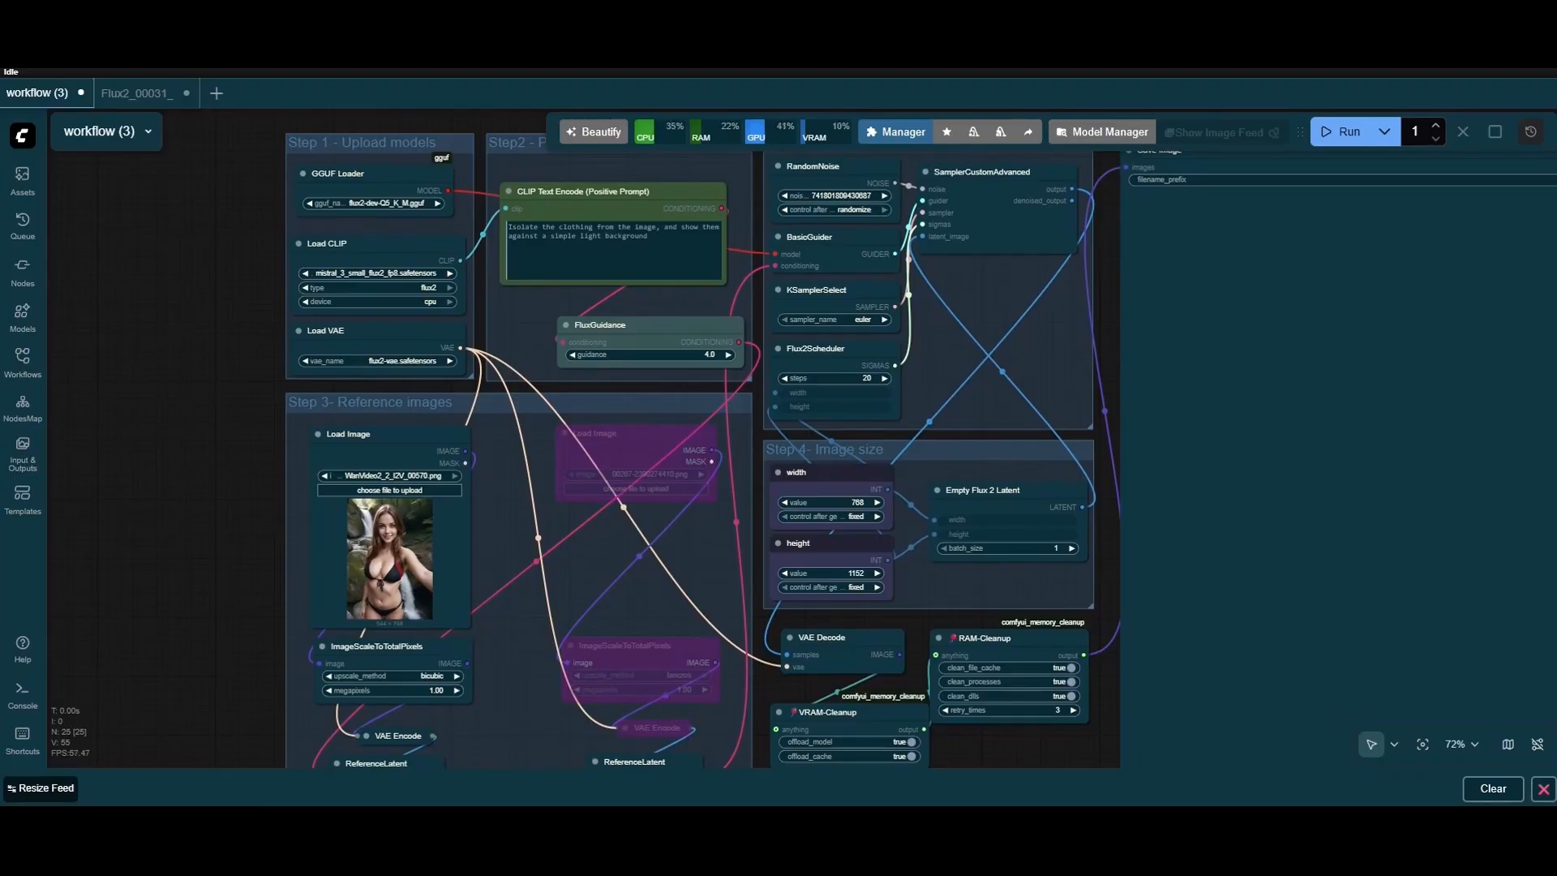
drag(215, 499, 229, 541)
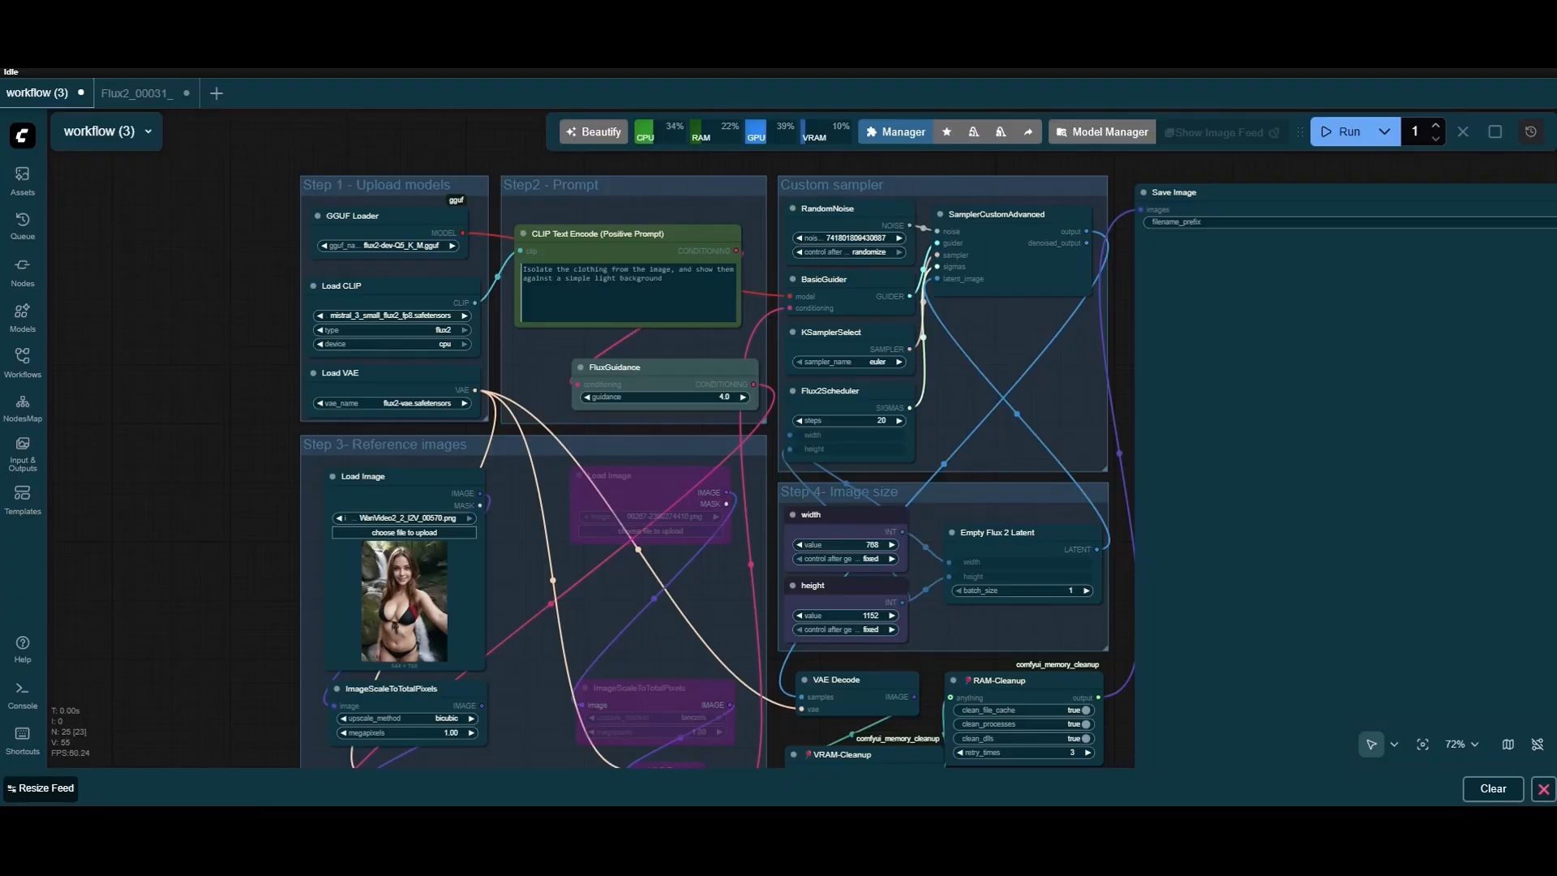
- Run the clothing-isolation workflow on the loaded reference photo and view the generated image in the Save Image node
drag(230, 541, 207, 460)
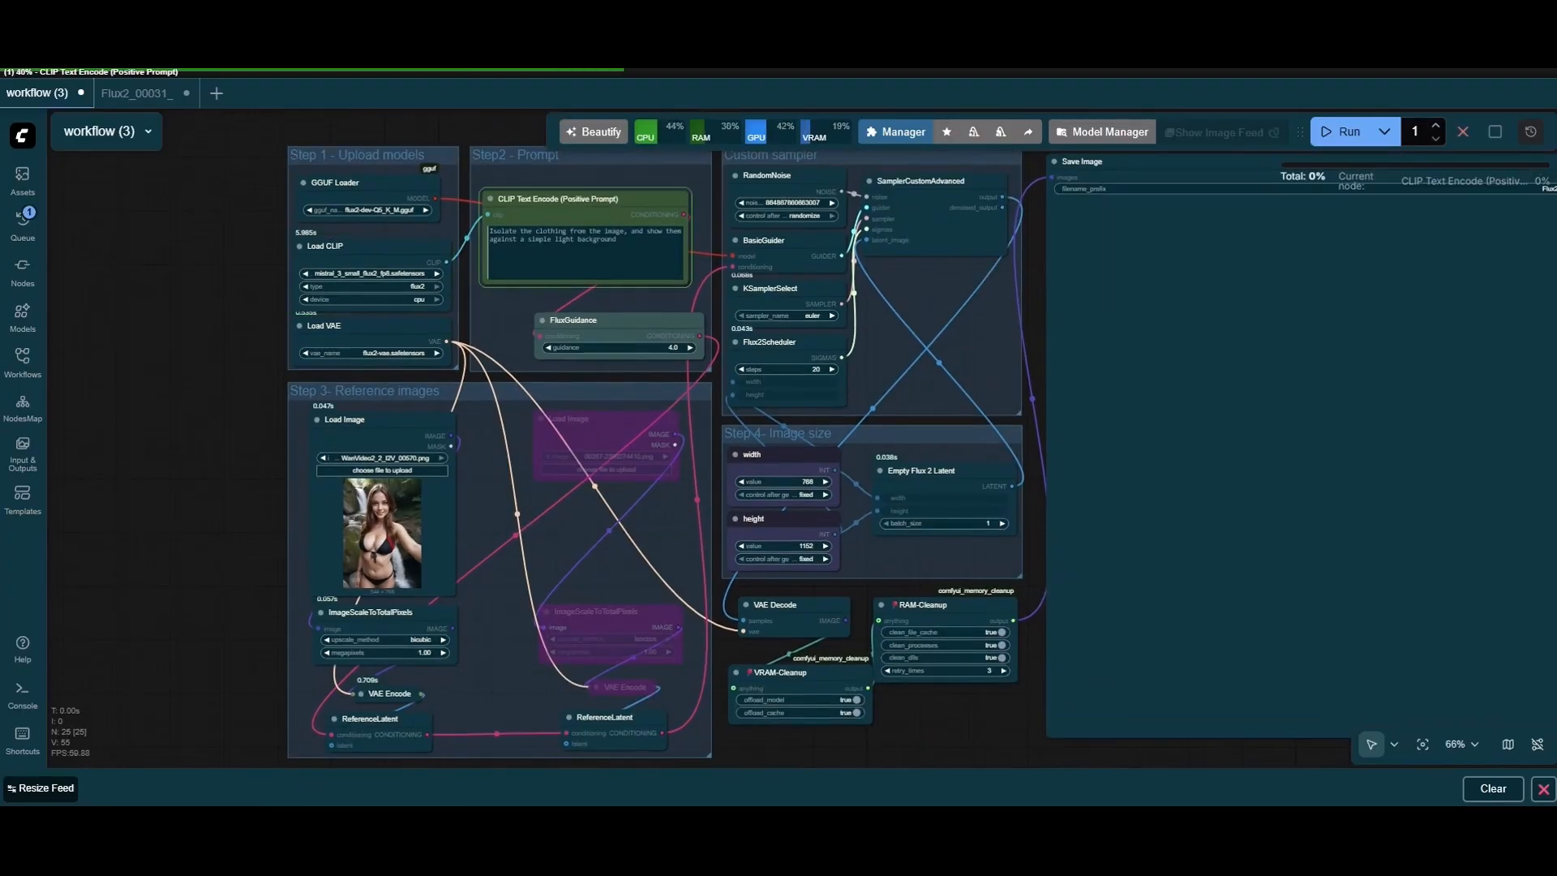
drag(957, 718, 710, 736)
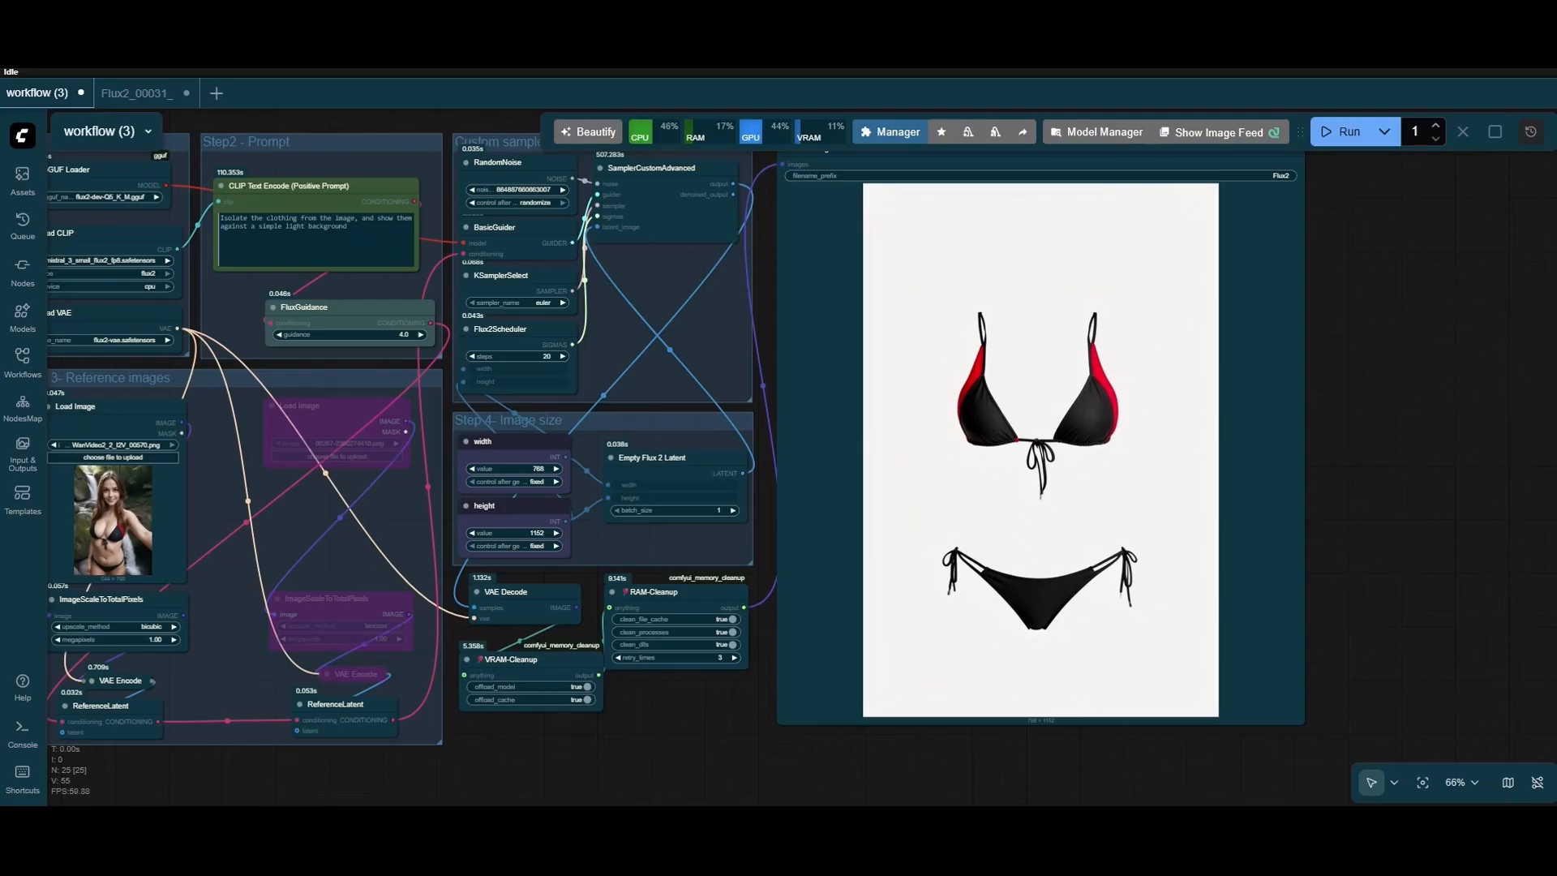
drag(633, 758, 721, 763)
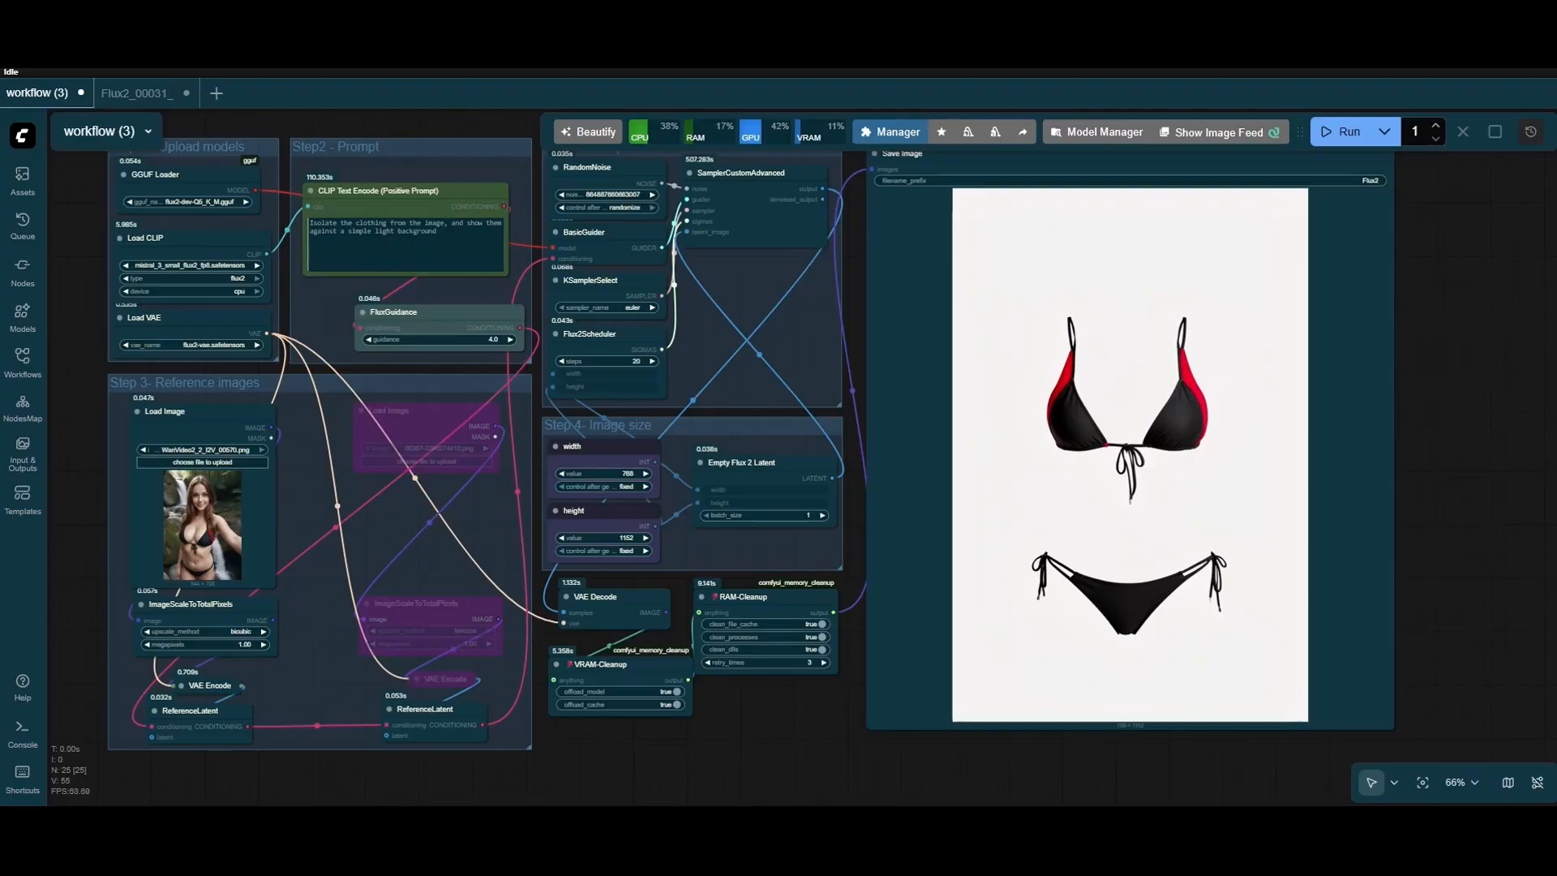
- Copy the generated bikini image and set the suited man's photo and the bikini as the reference images in the Flux2_00031_ workflow
right_click(1099, 382)
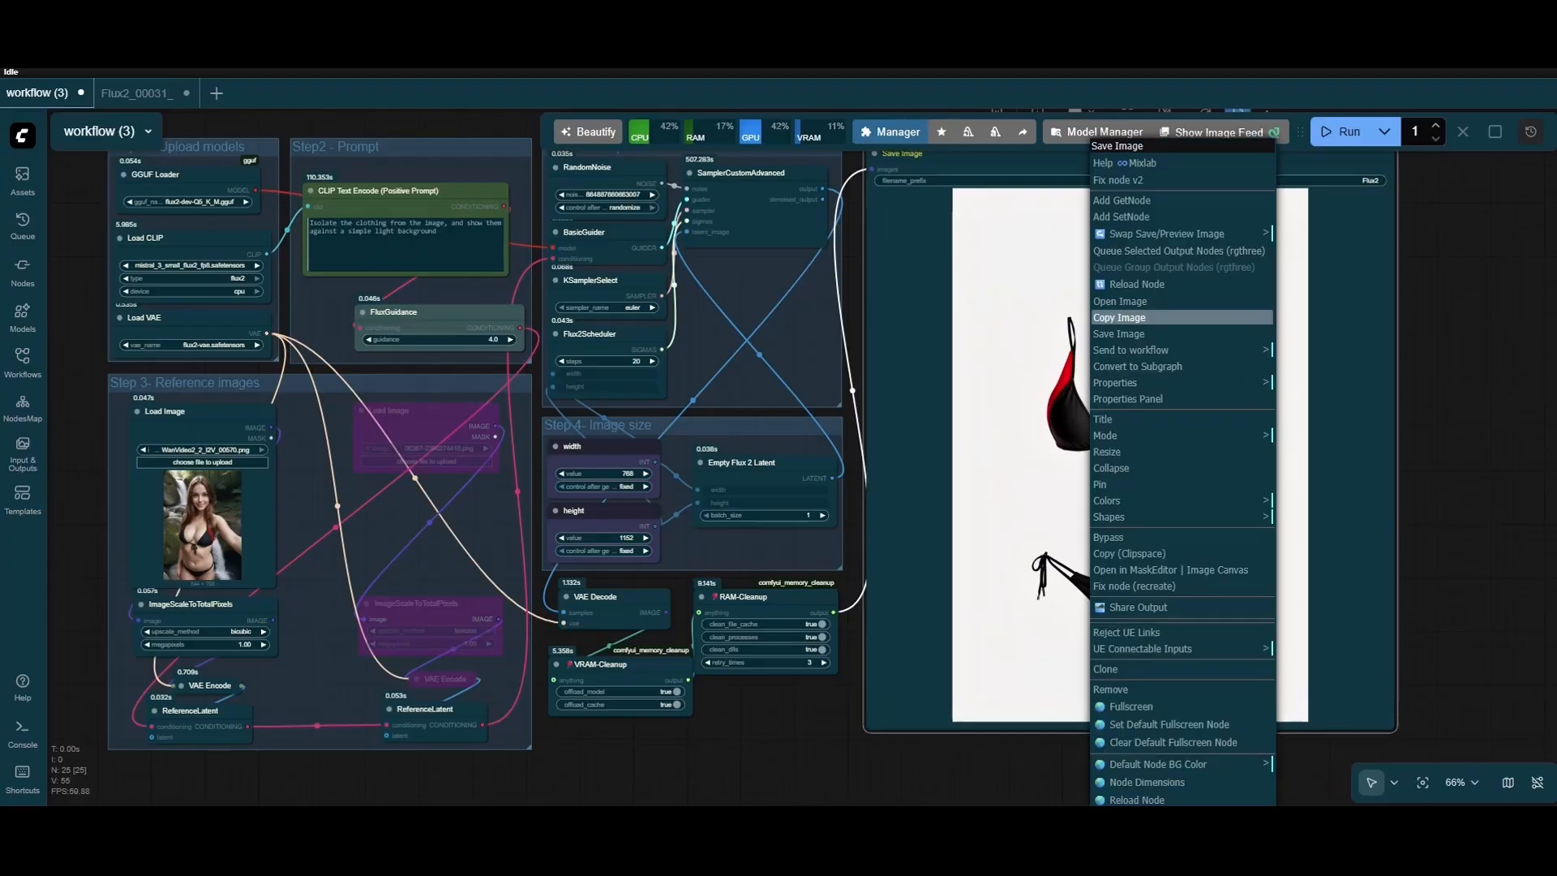
click(1123, 317)
click(138, 93)
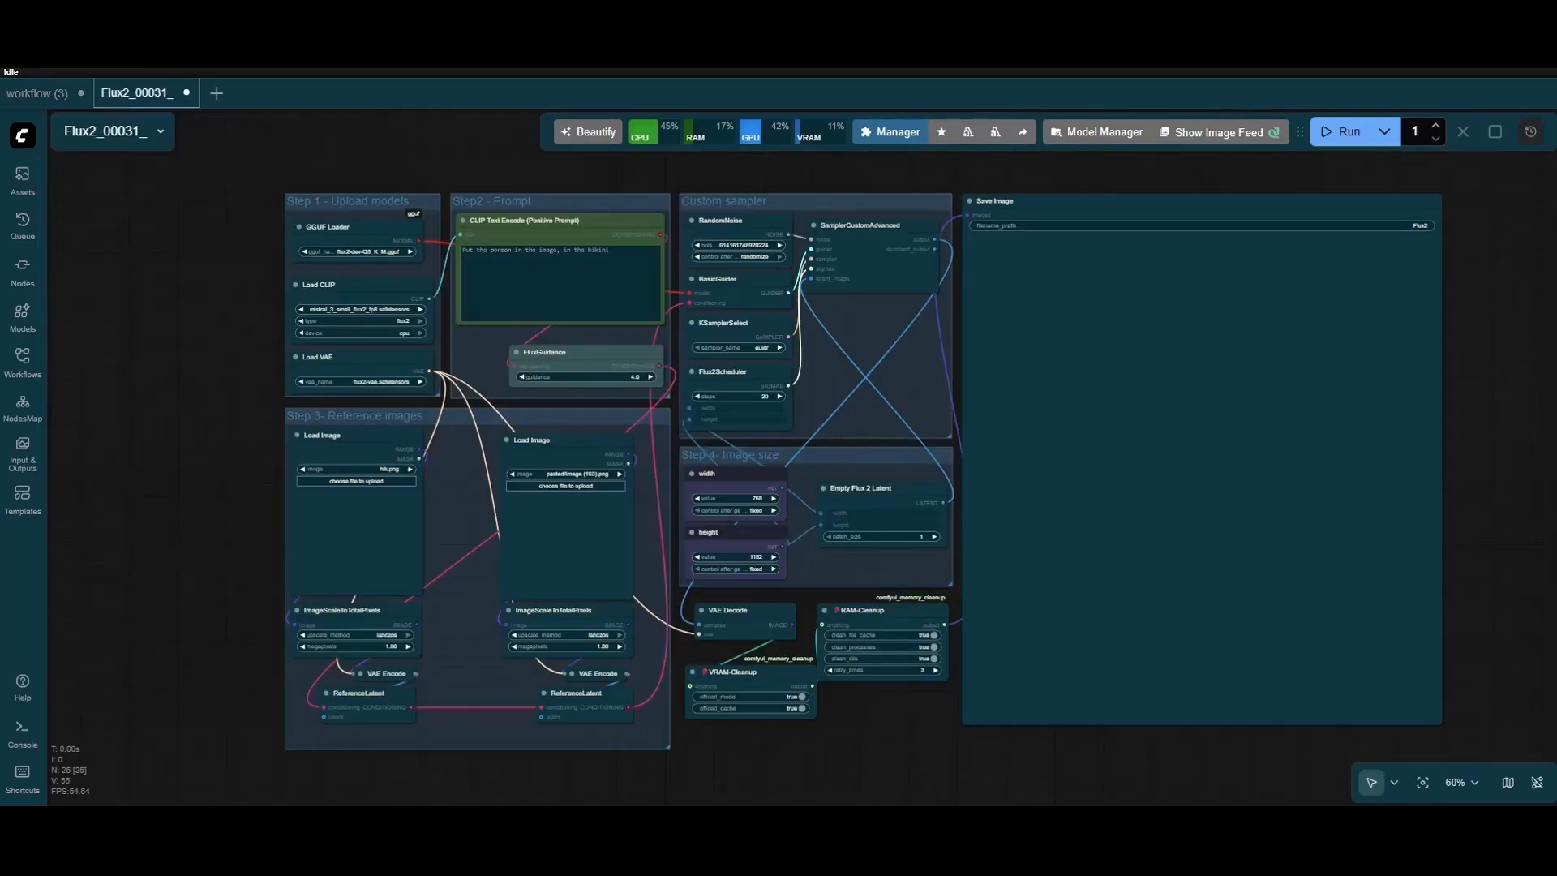
click(357, 529)
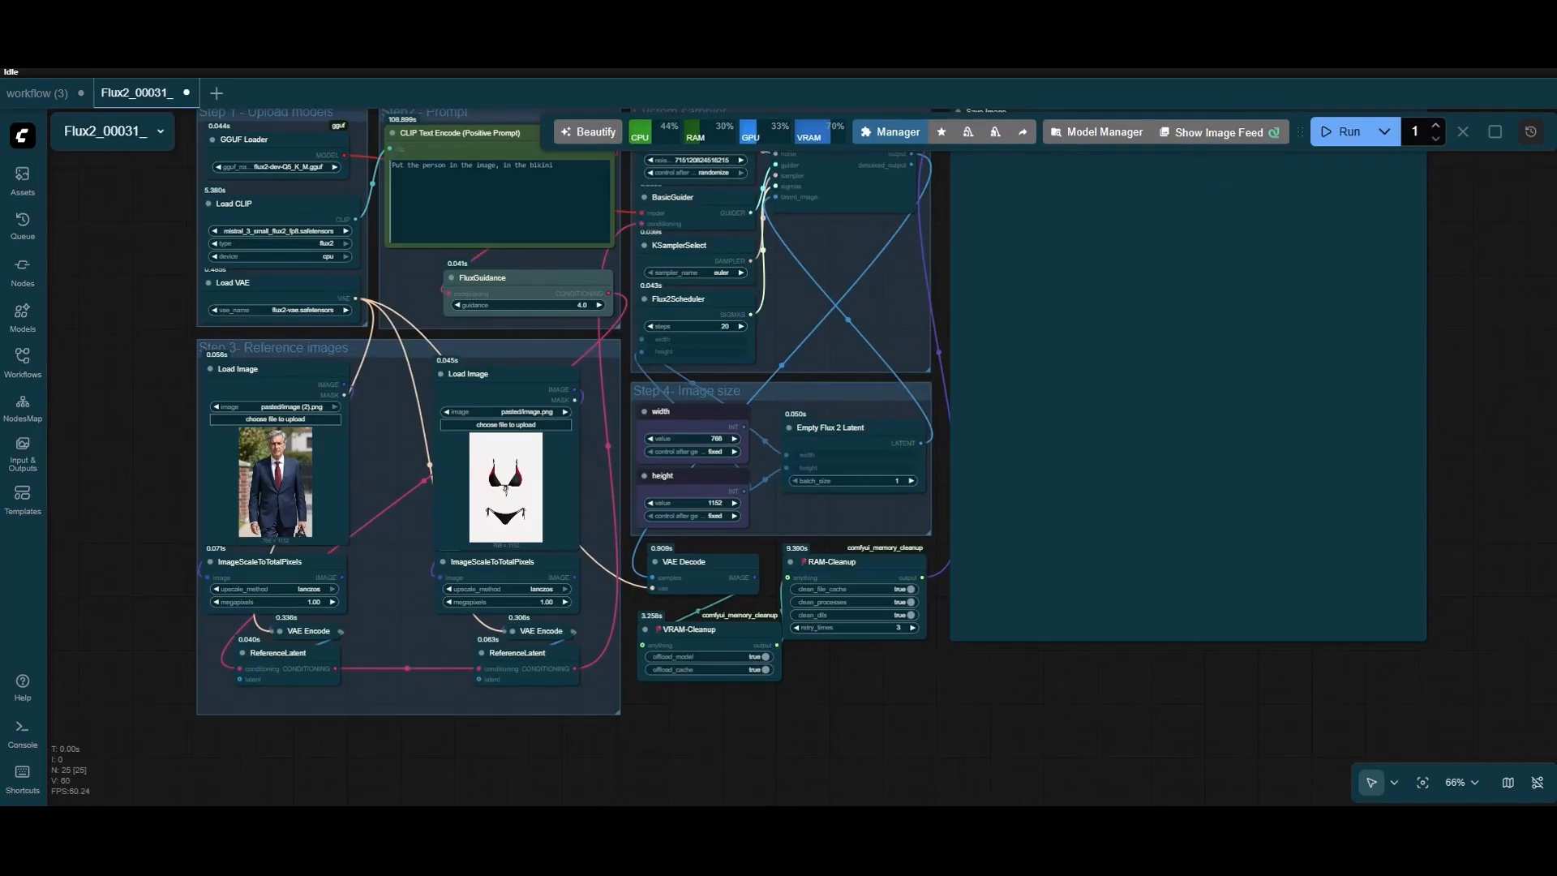
- Run the Flux2_00031_ workflow with the prompt "Put the person in the image, in the bikini"
drag(1054, 689, 1058, 774)
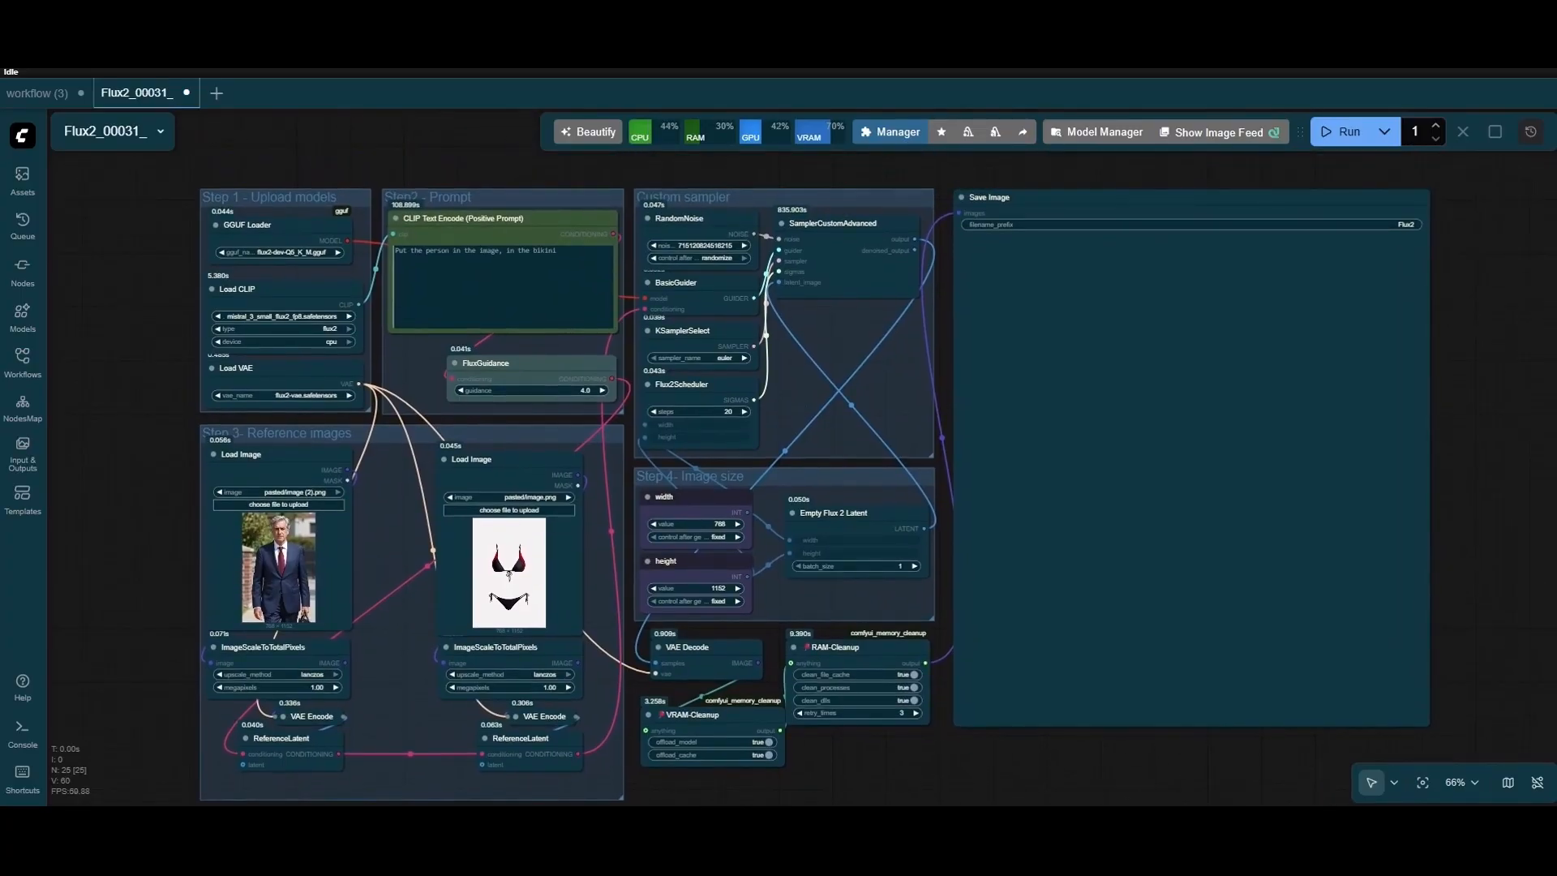
key(ctrl+Return)
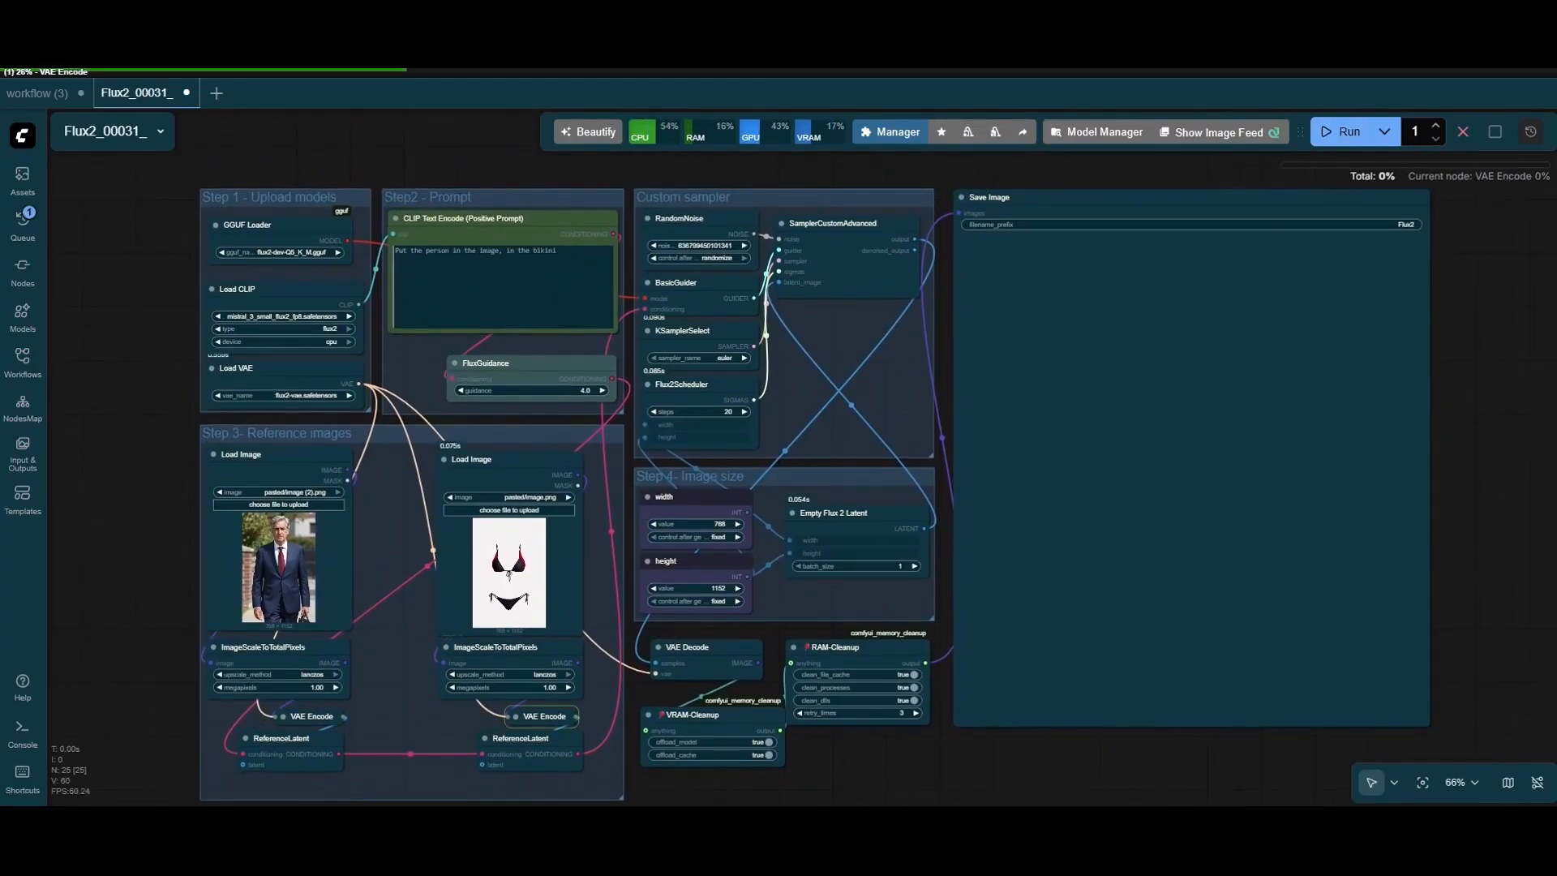
- Examine the two reference images, the prompt and the node settings of the Flux2_00031_ workflow while it generates
drag(1057, 774, 1051, 718)
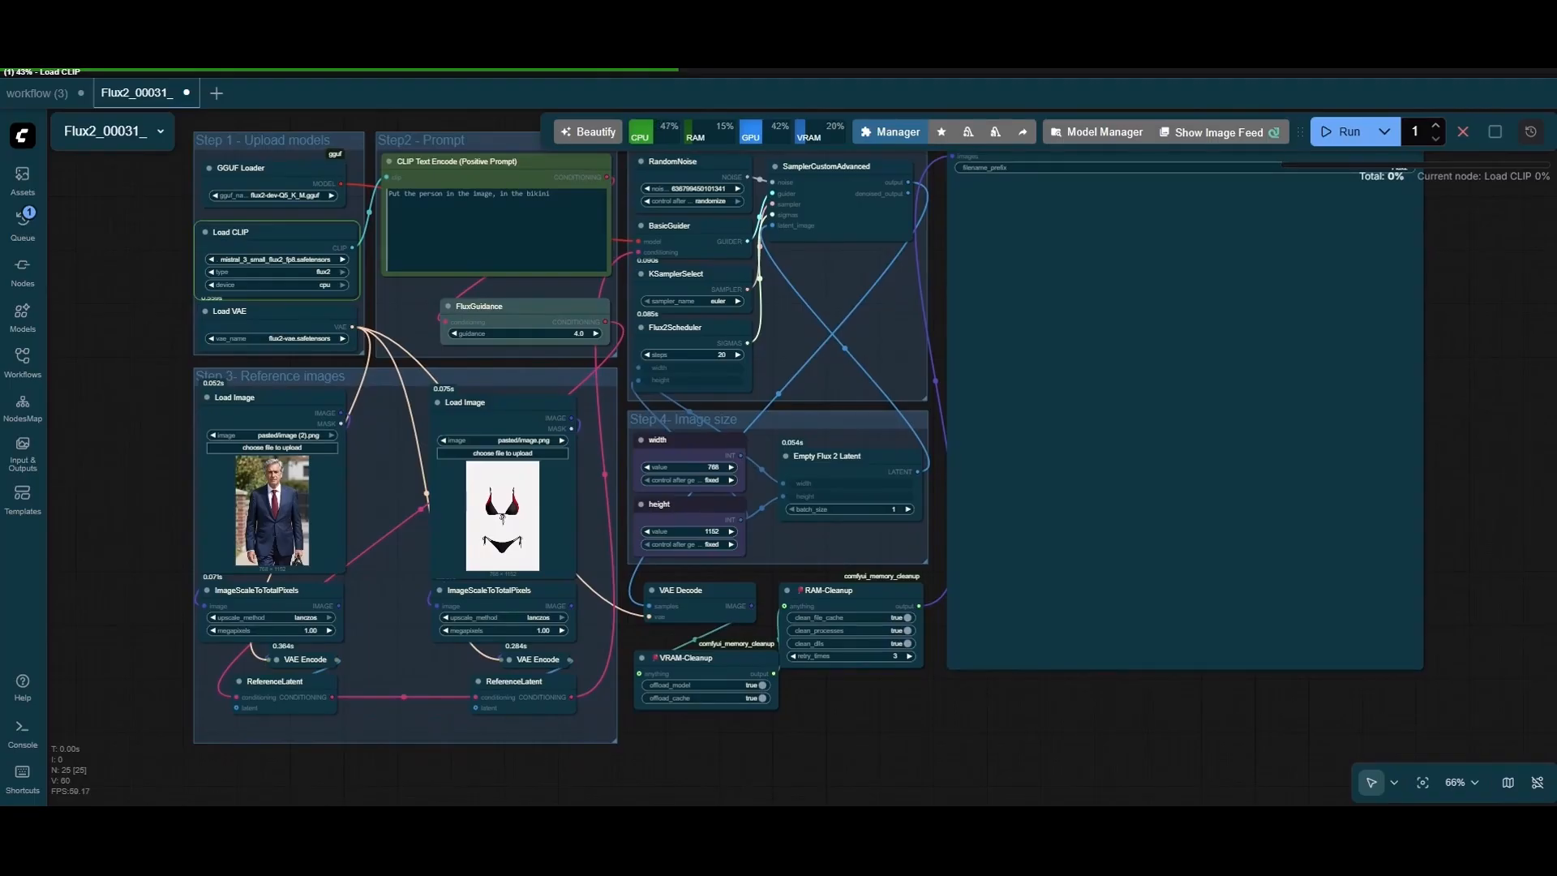
scroll(137, 584, up, 8)
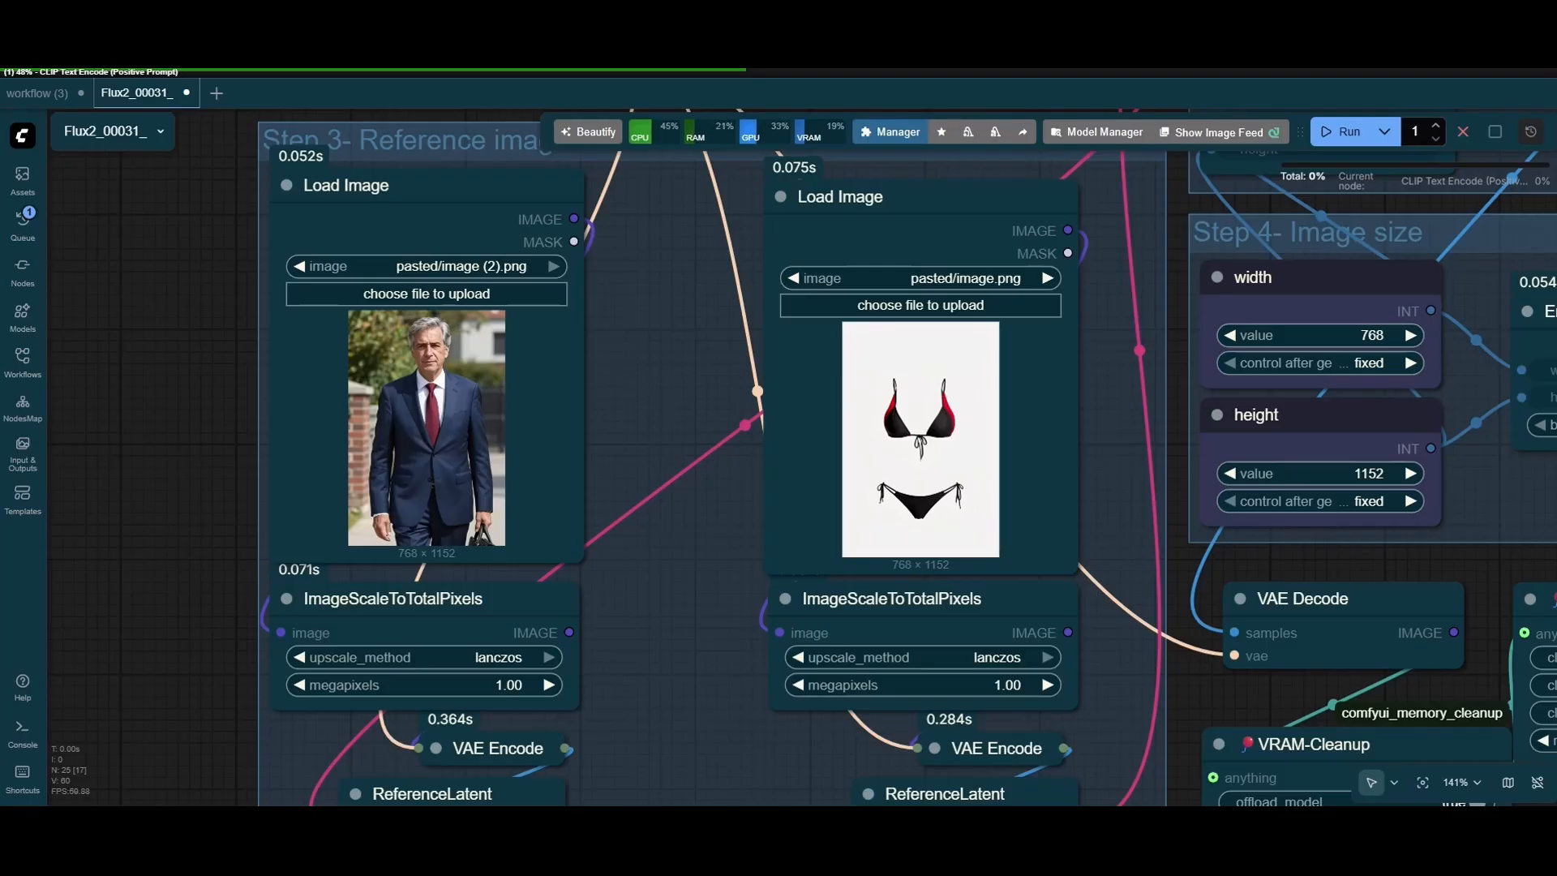
scroll(446, 420, down, 7)
drag(564, 438, 400, 526)
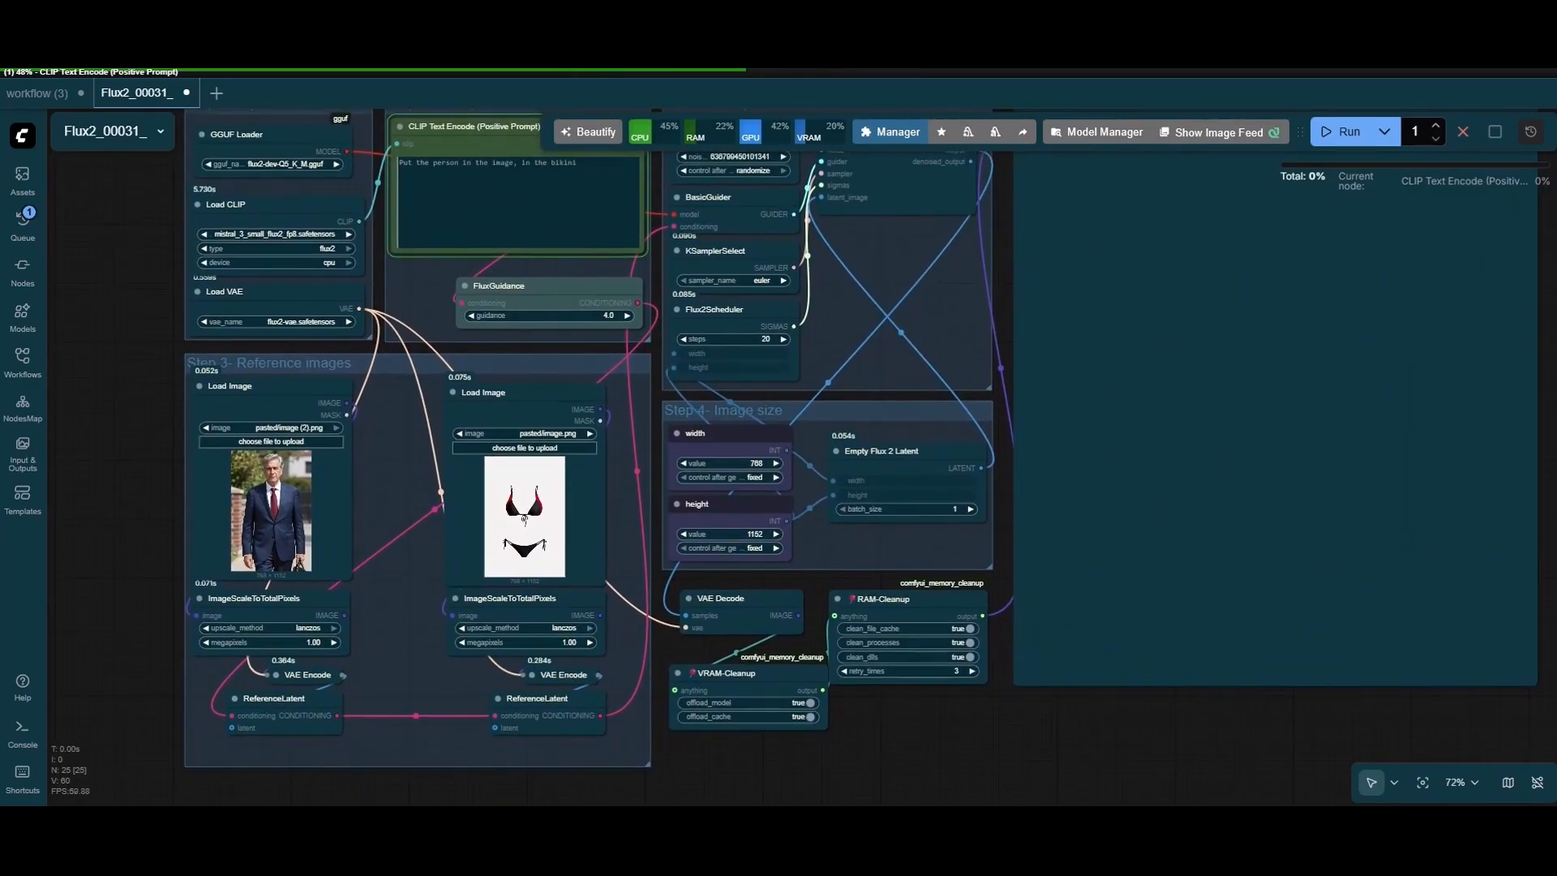
drag(524, 519, 541, 588)
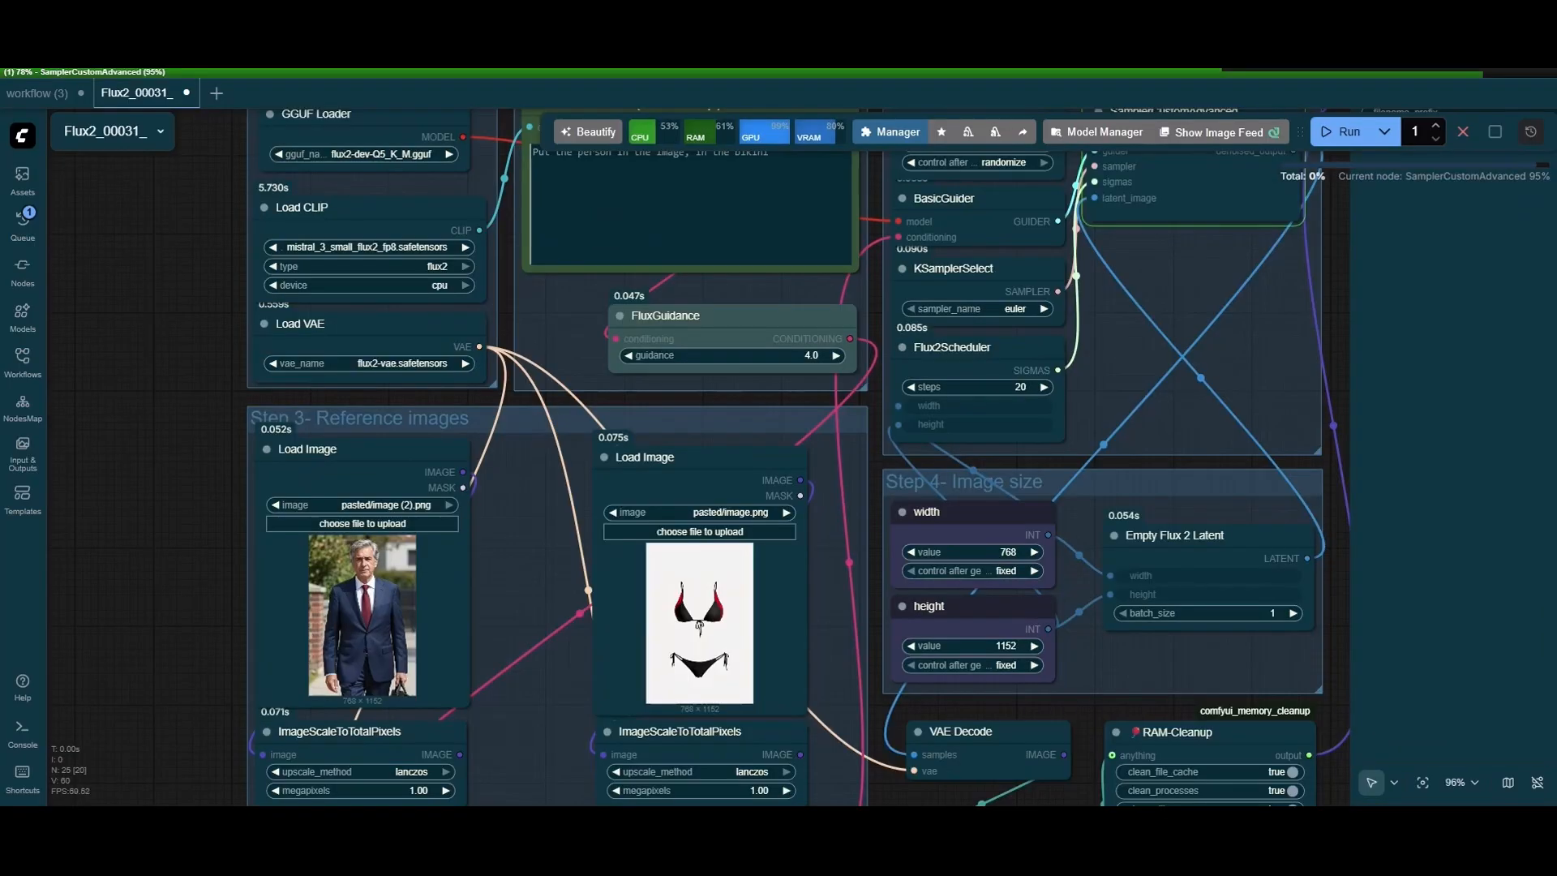
drag(536, 518, 525, 564)
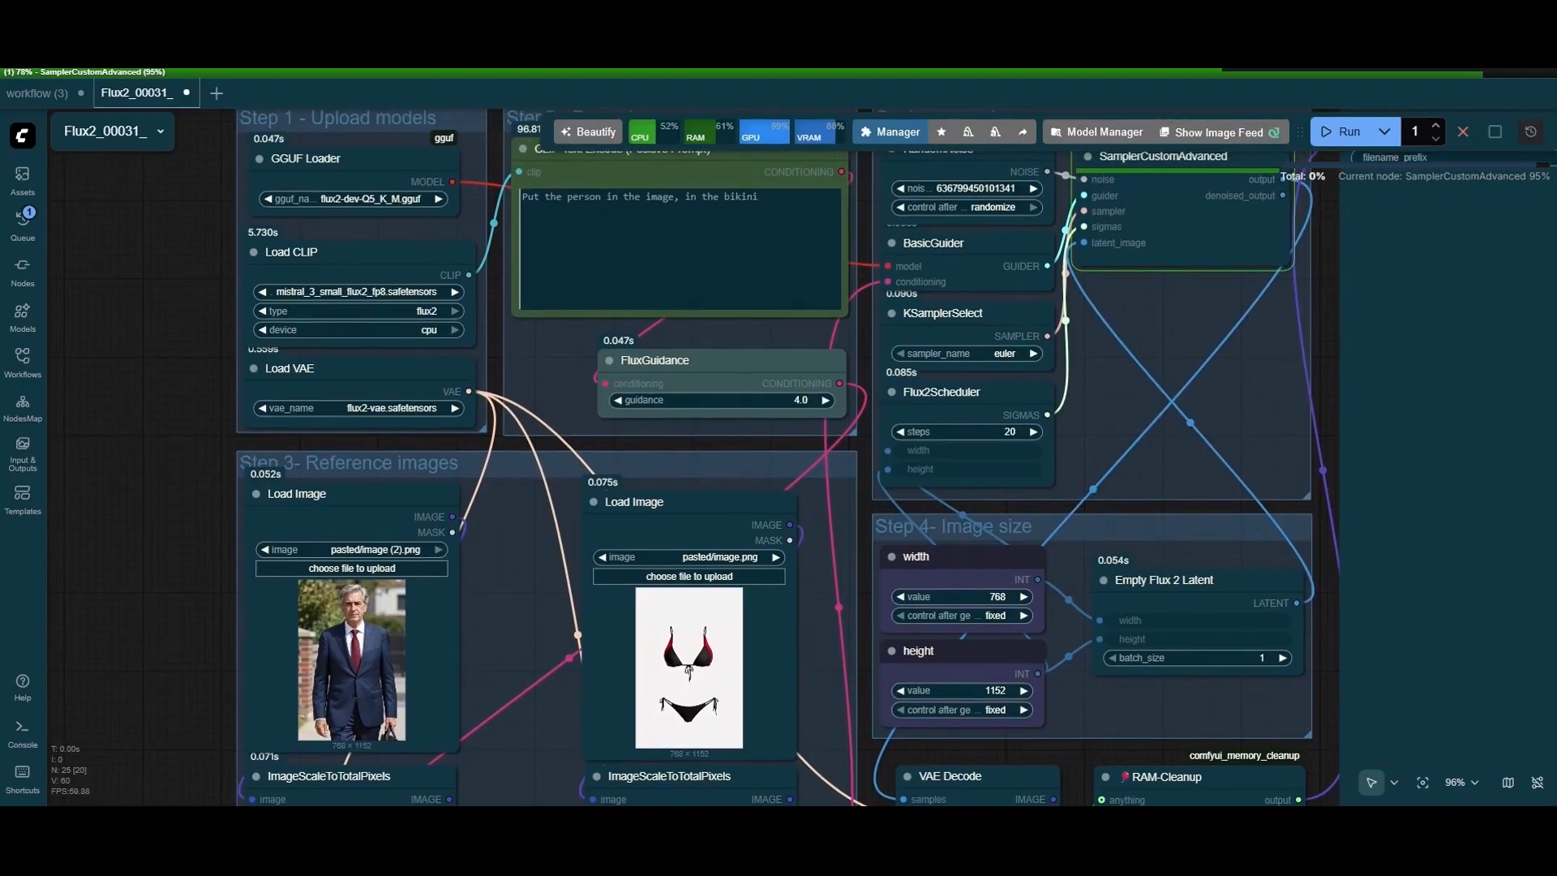
drag(527, 560, 527, 527)
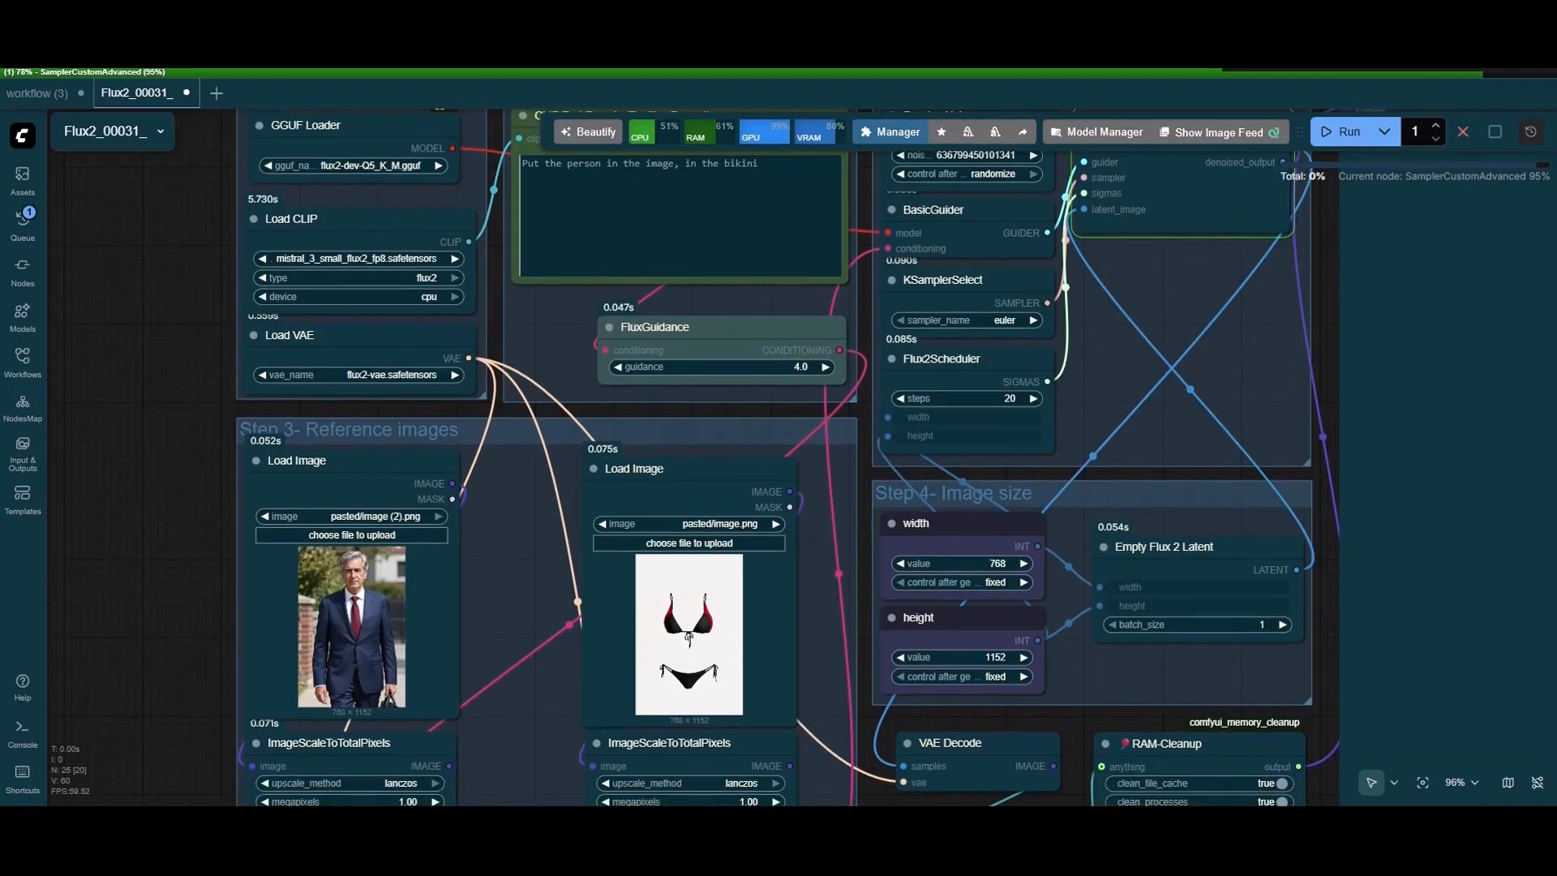
drag(527, 567, 540, 481)
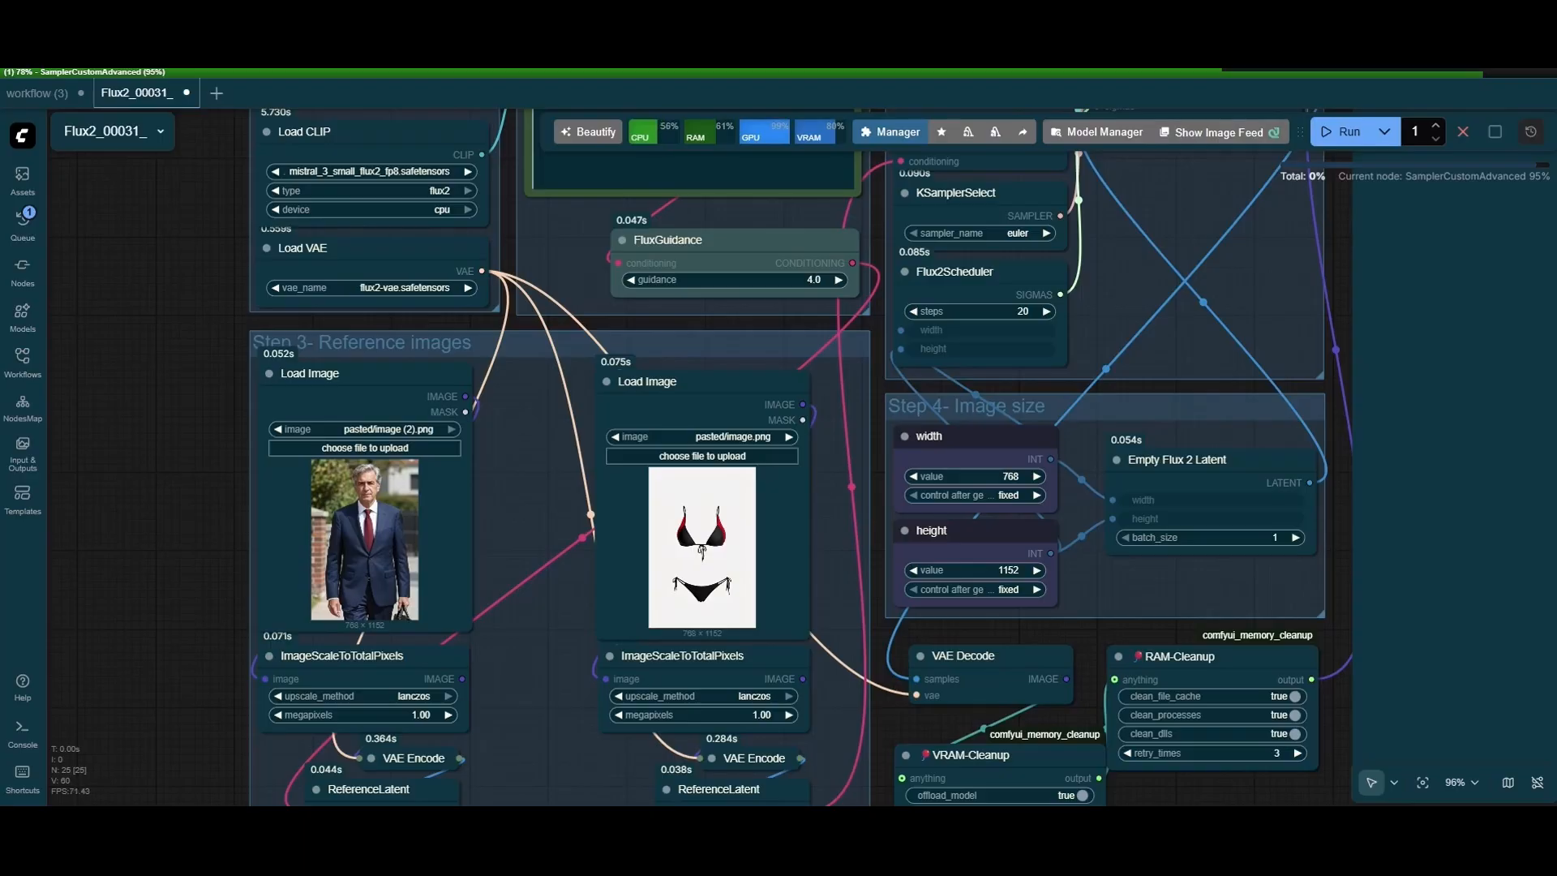
drag(535, 487, 532, 600)
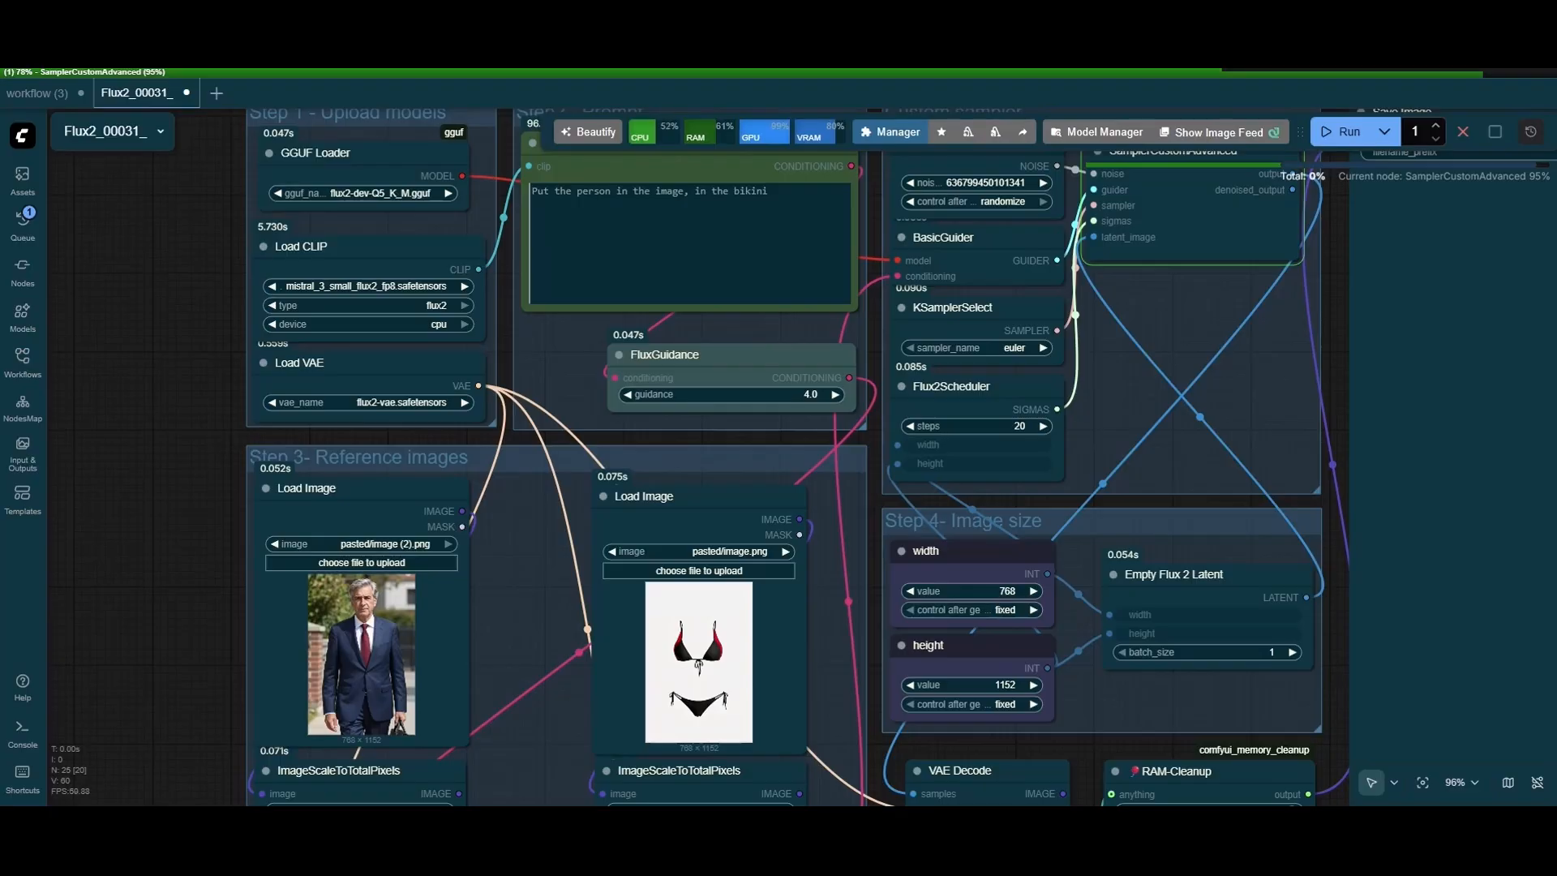
mouse_move(697, 438)
mouse_down()
mouse_move(702, 409)
mouse_move(701, 427)
mouse_up()
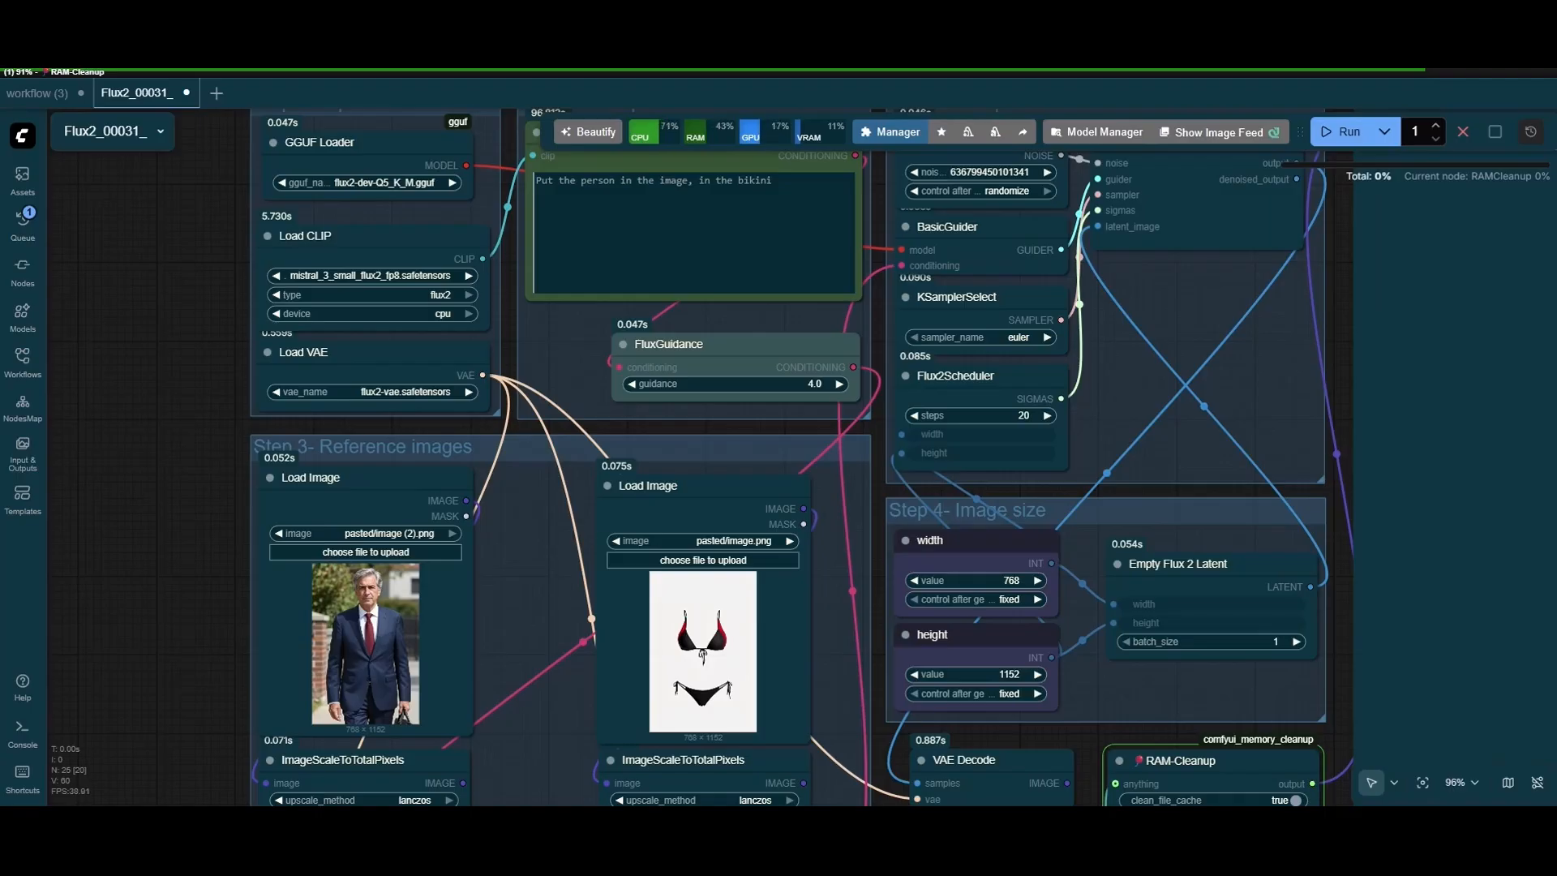
- Inspect the finished image in the Save Image node, both close up and as a whole
drag(1184, 340, 660, 367)
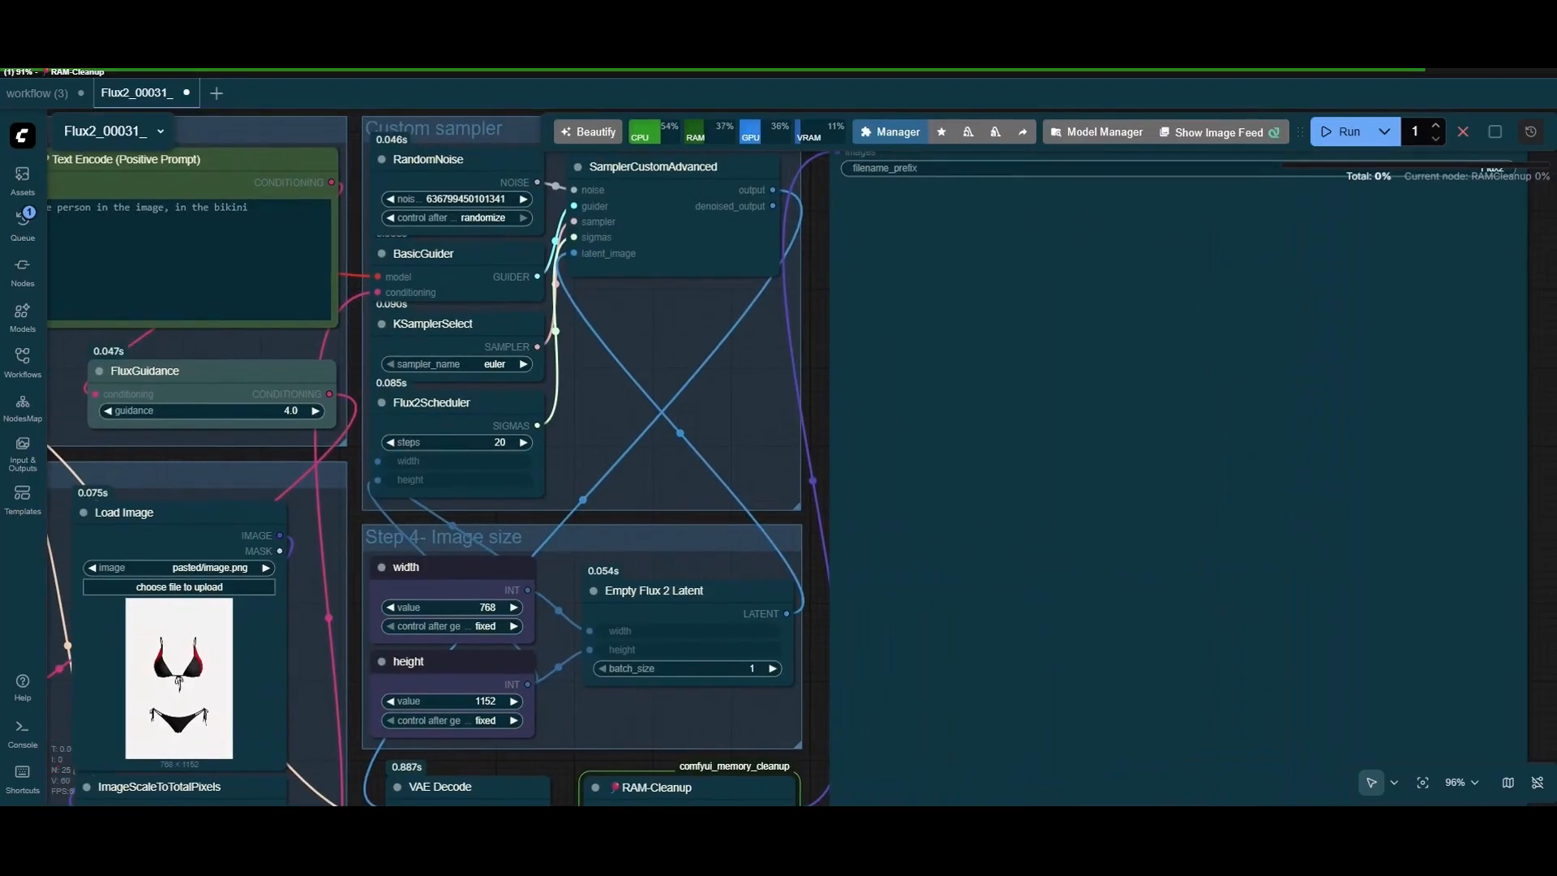
drag(775, 429, 689, 406)
scroll(689, 405, down, 1)
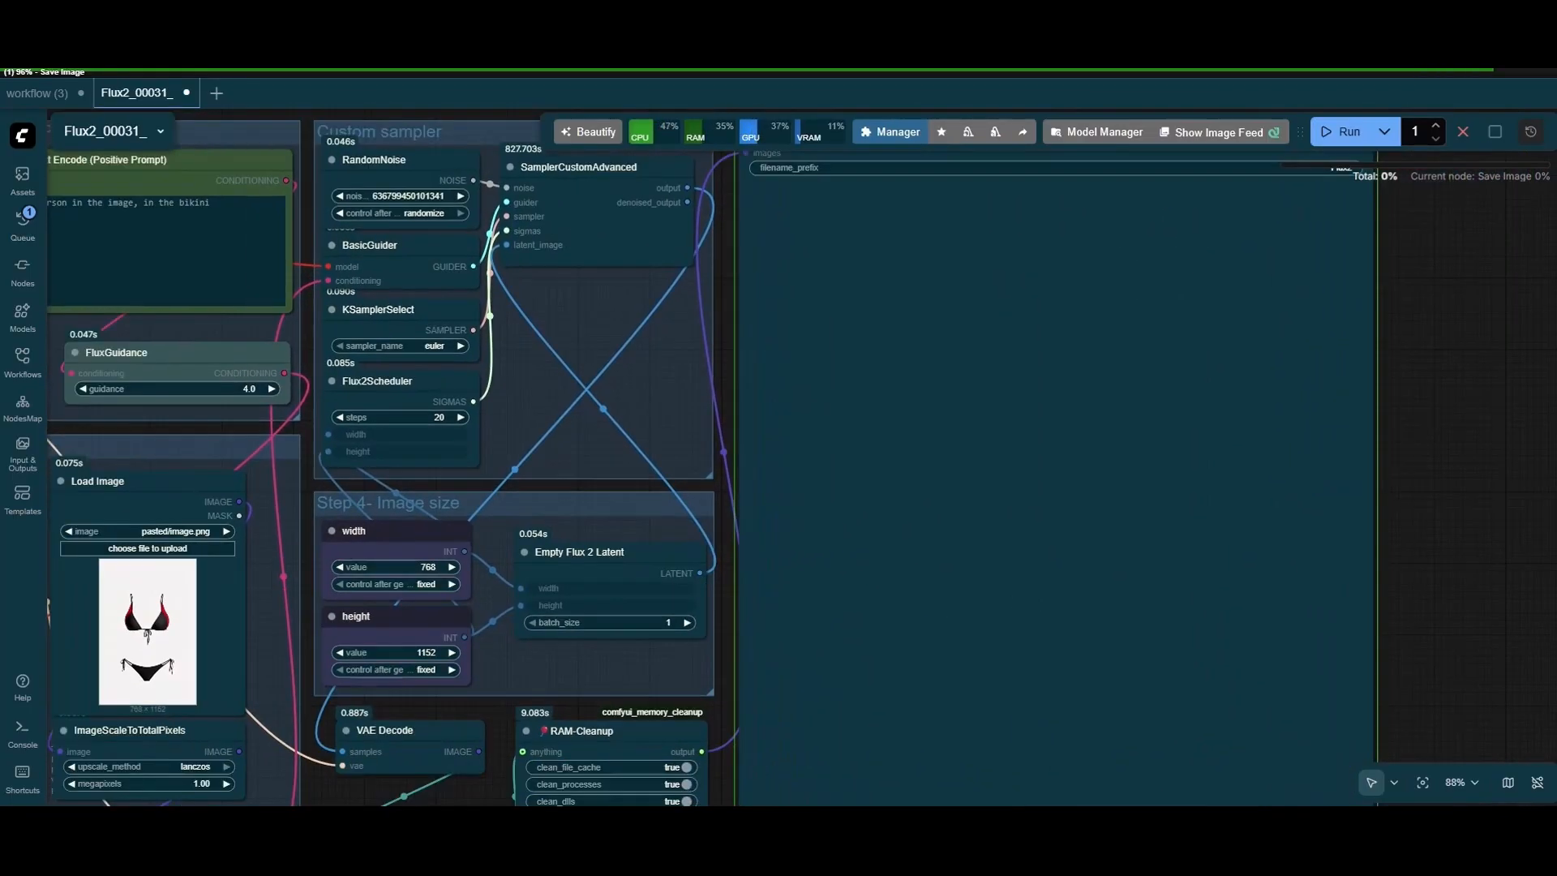
scroll(648, 405, down, 1)
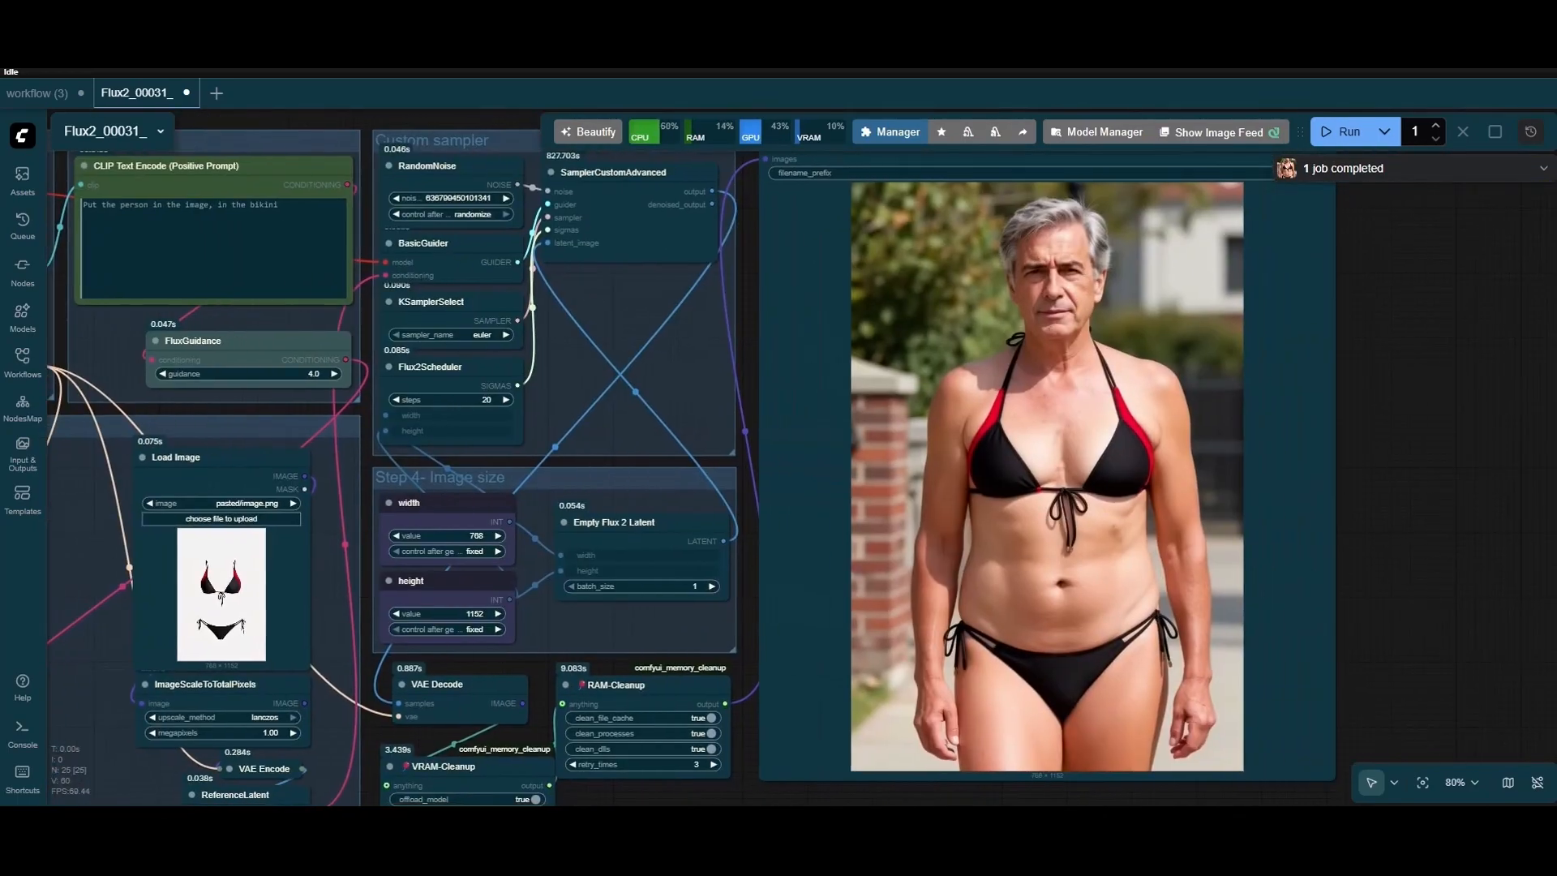
scroll(1327, 422, up, 4)
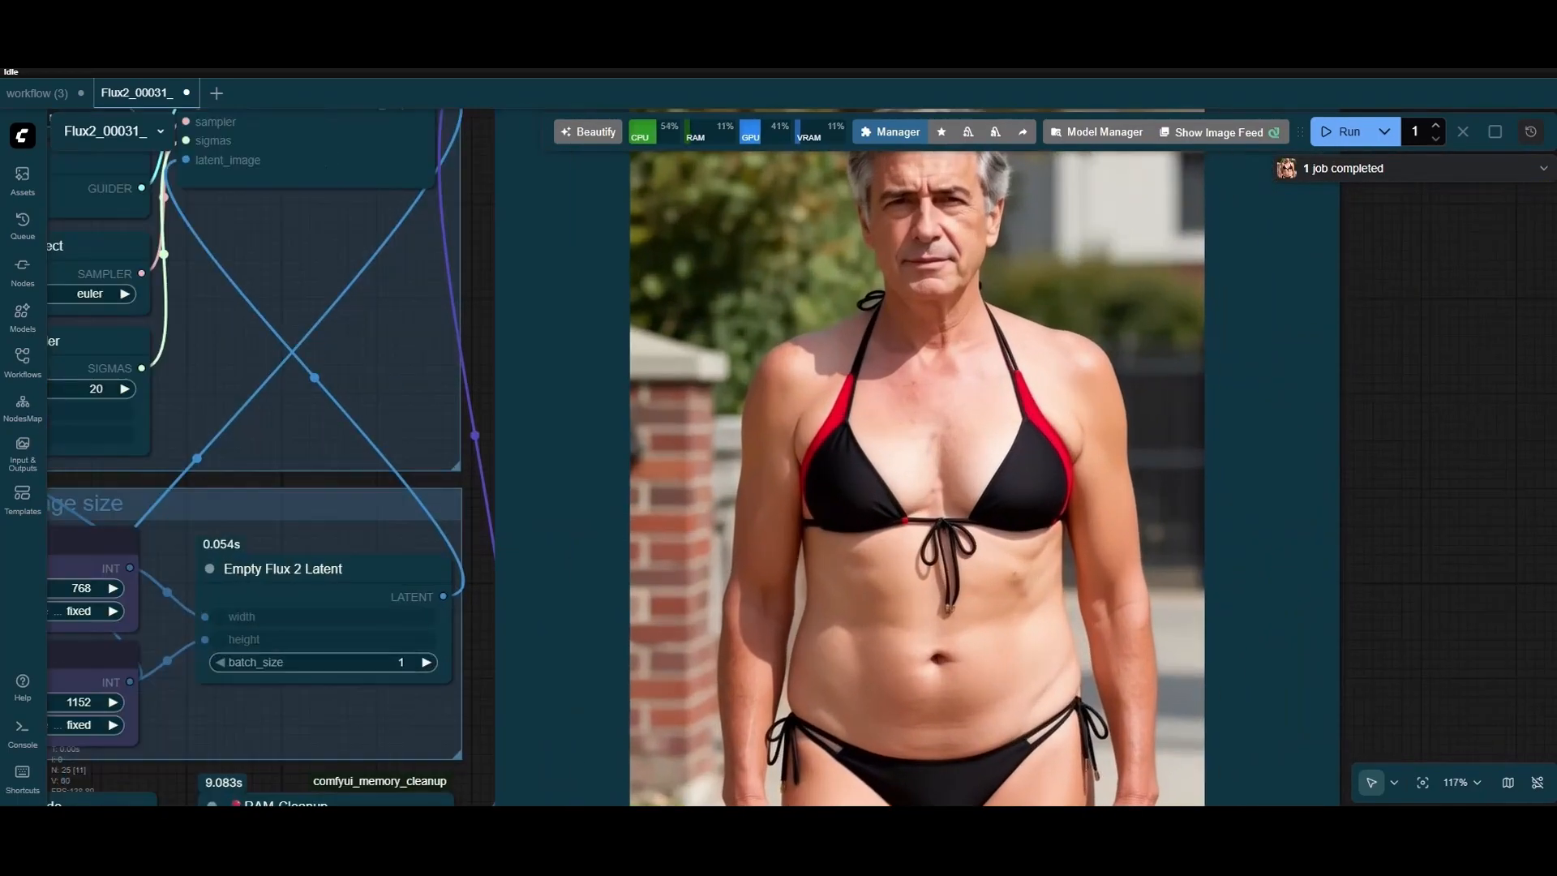
scroll(1211, 693, down, 3)
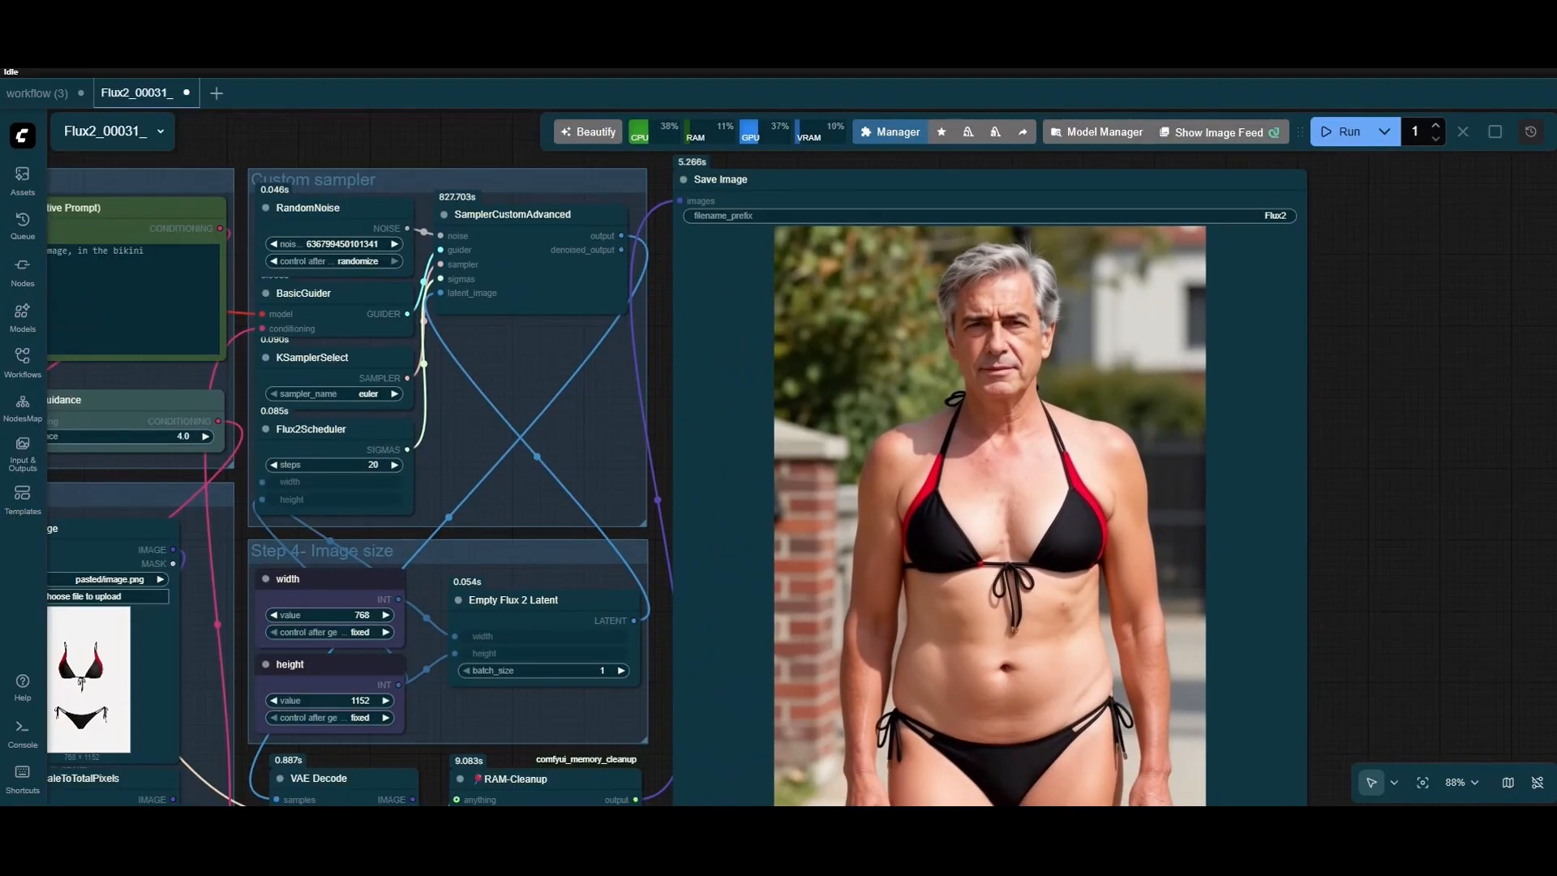
- Compare the original photo in the first Load Image node with the generated image
drag(519, 713, 1427, 514)
scroll(616, 504, up, 10)
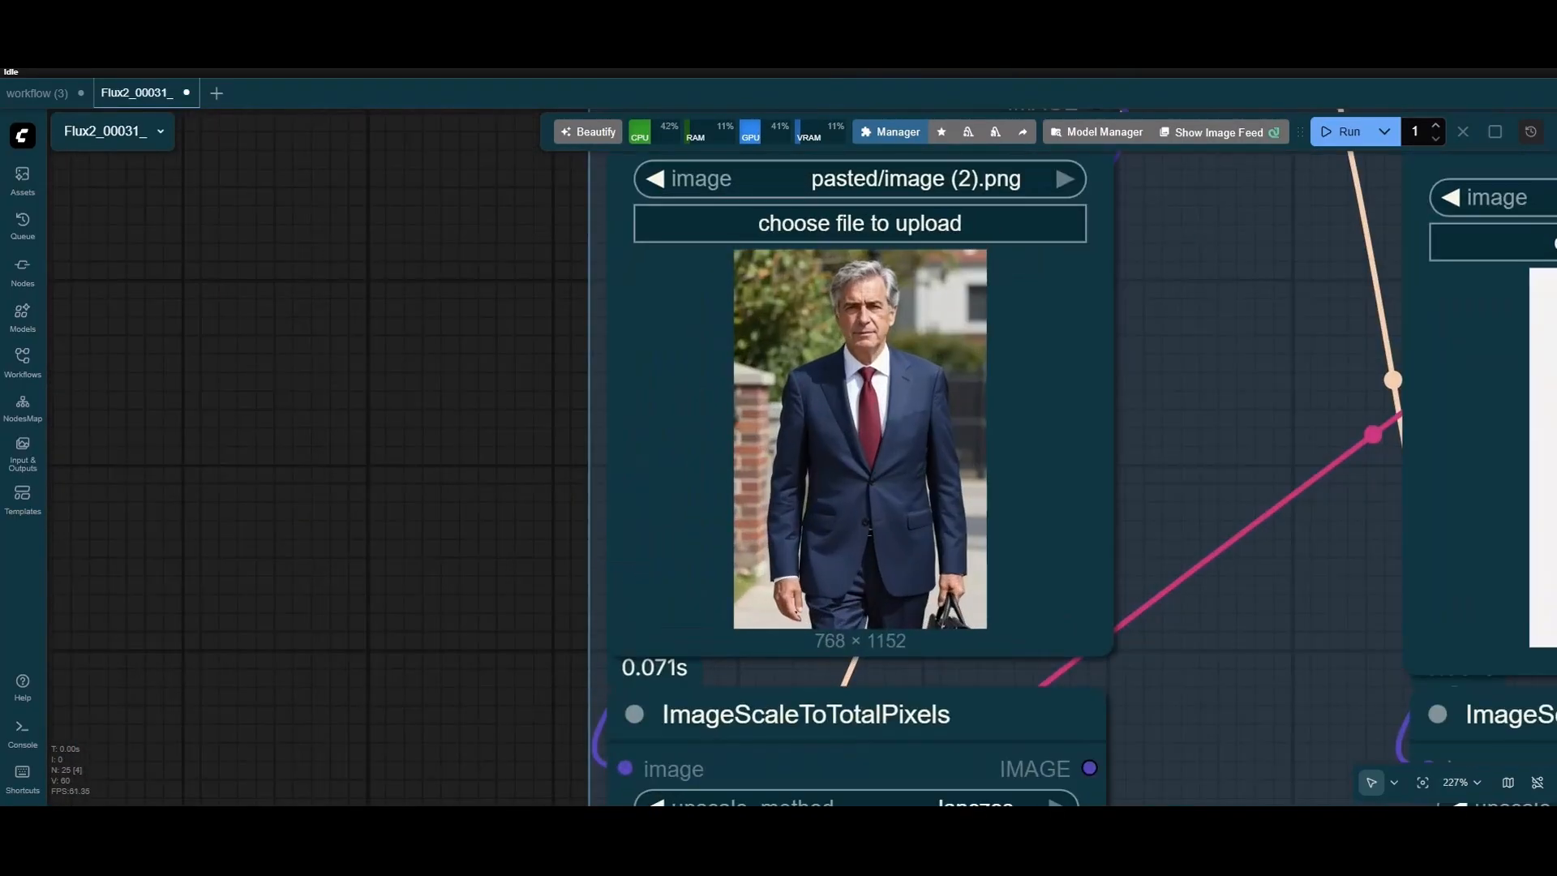
scroll(514, 487, down, 4)
scroll(115, 614, down, 5)
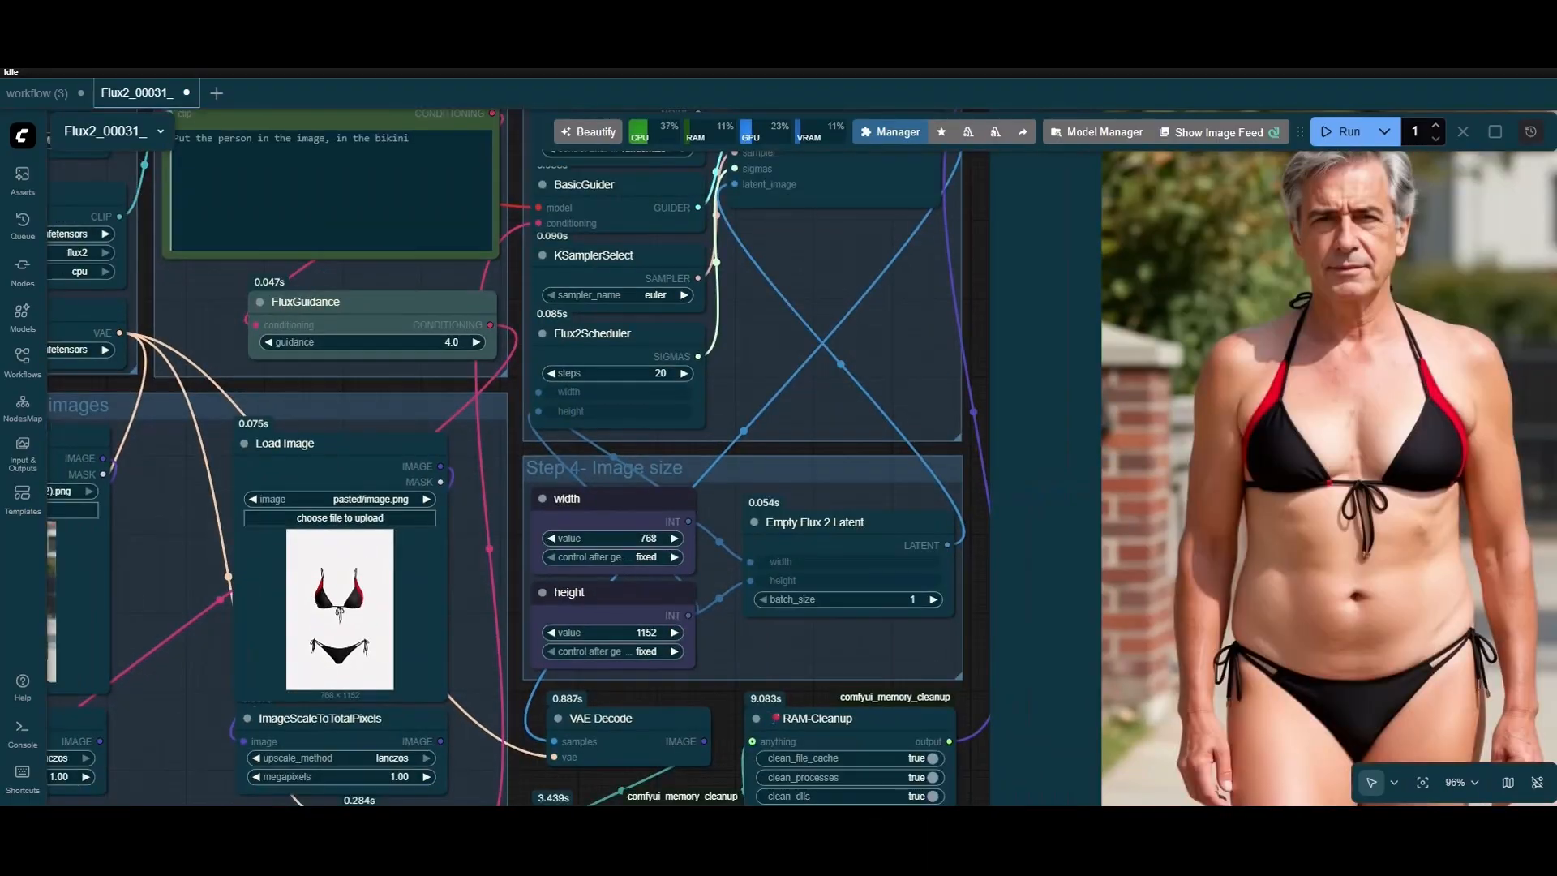
drag(920, 349, 656, 406)
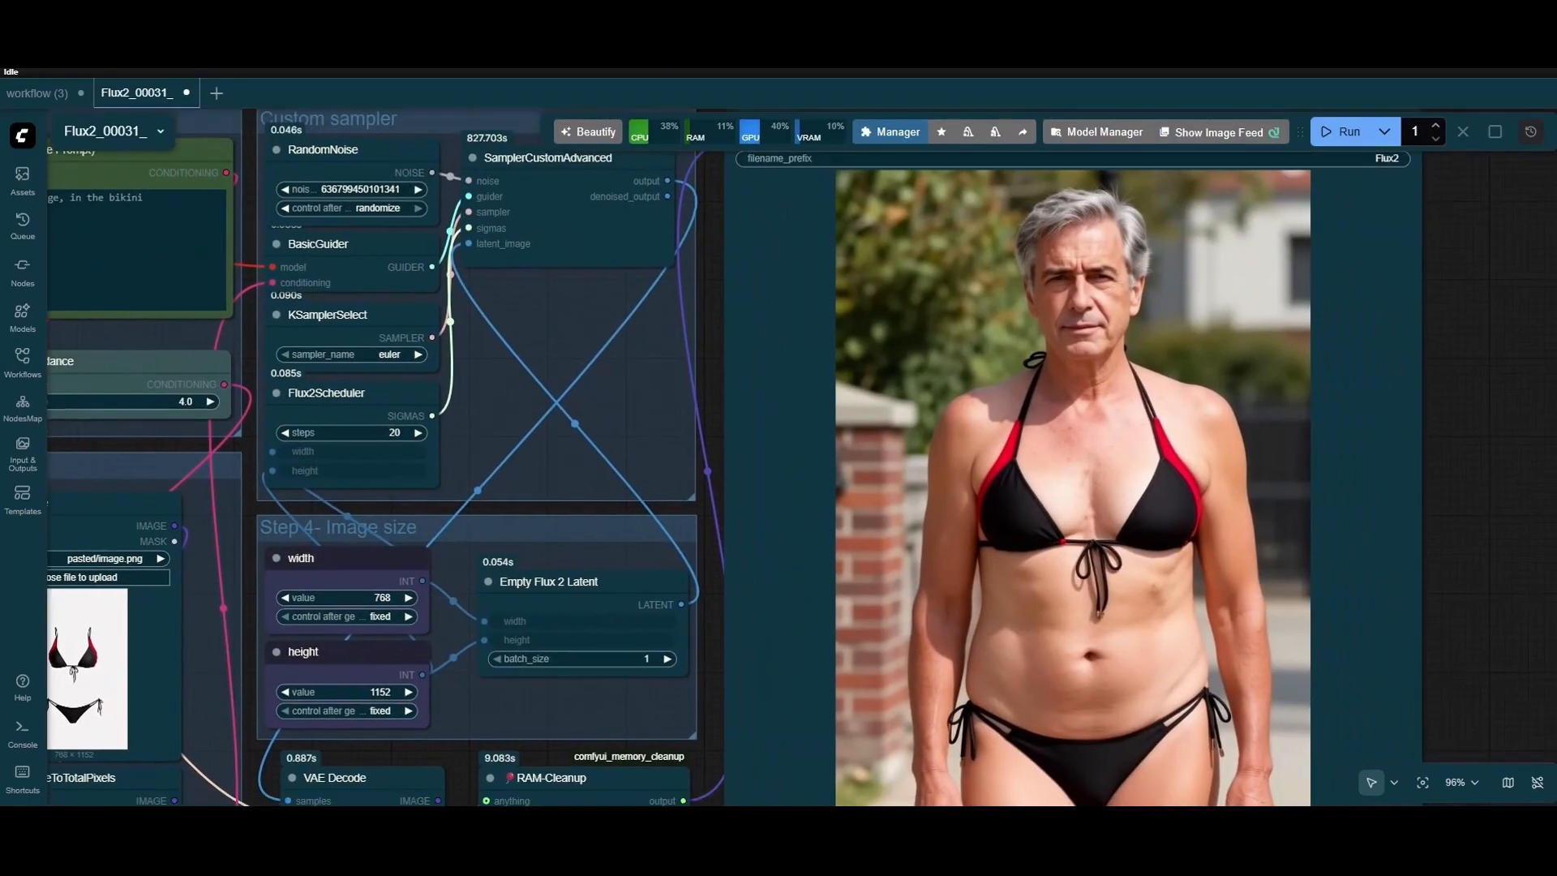